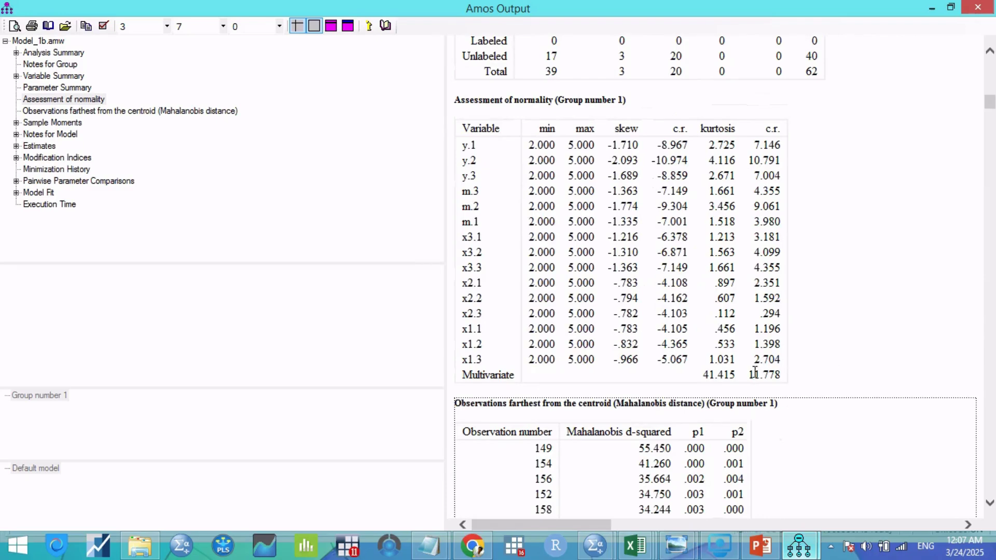
Examine the multivariate kurtosis critical ratio in the Assessment of normality table and the Mahalanobis distances below it
click(776, 375)
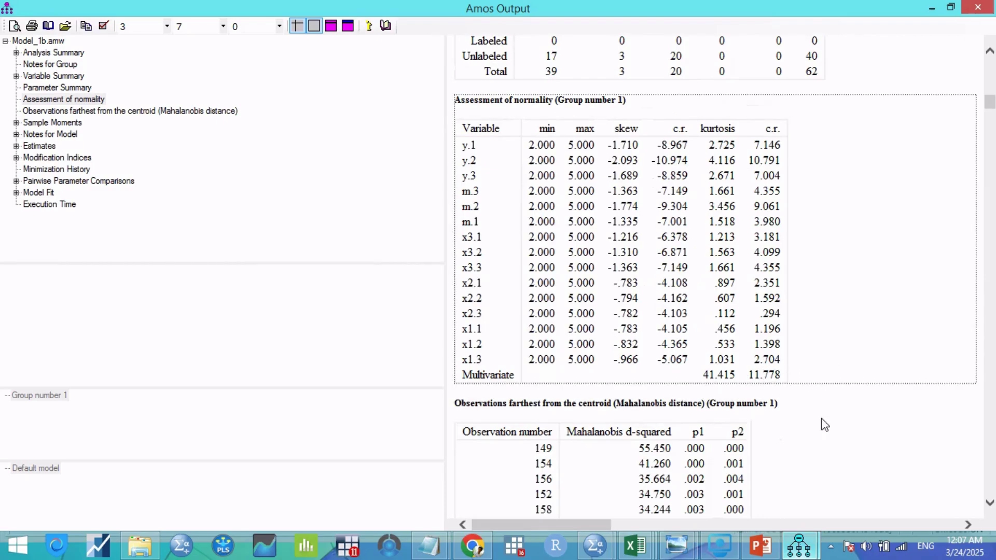
scroll(825, 424, down, 5)
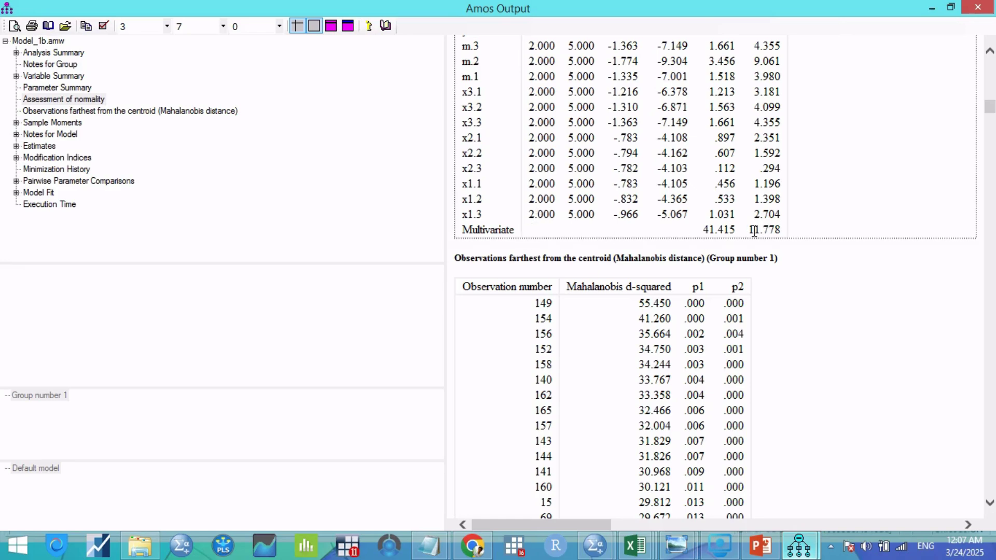
double_click(773, 229)
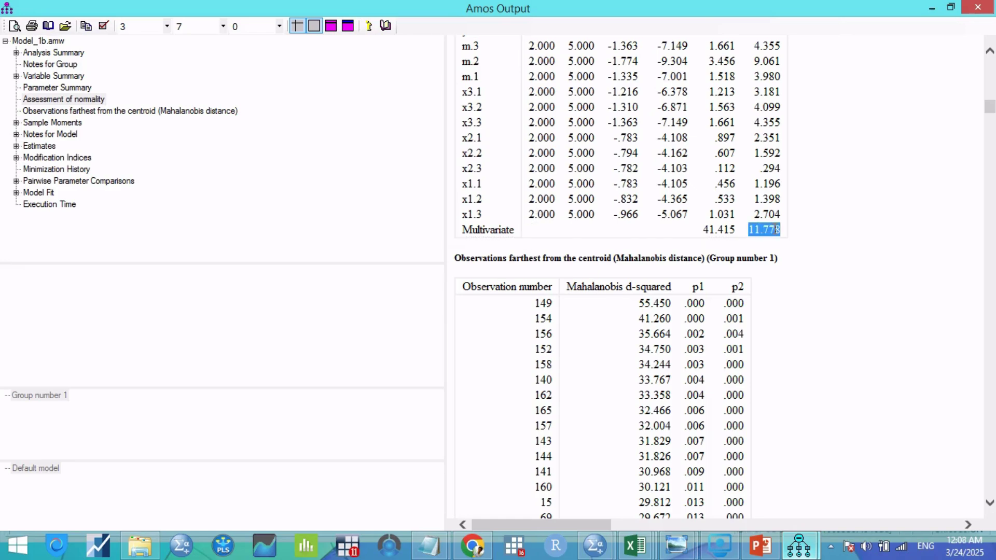
scroll(777, 228, up, 2)
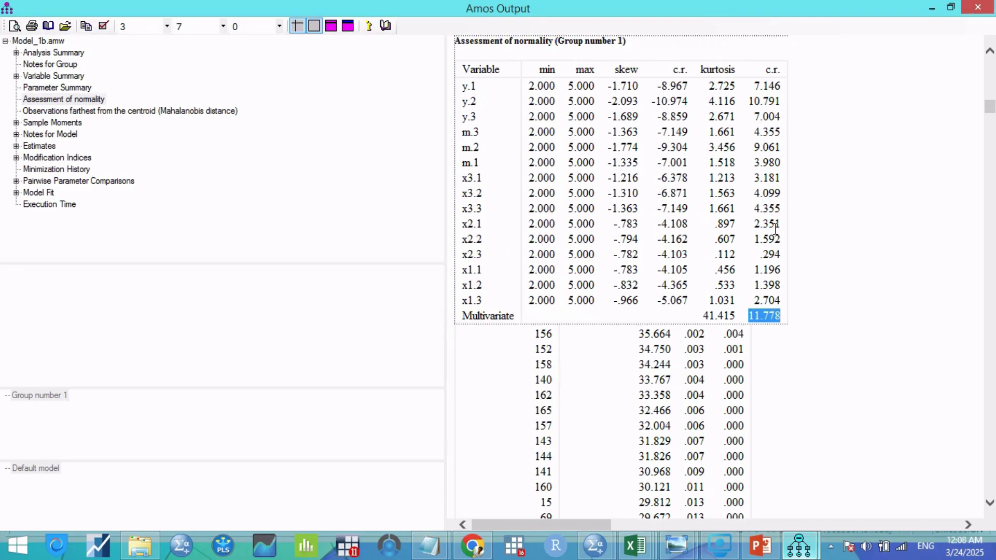
Open the Analysis Properties for the Model_1b path diagram and show the estimation discrepancy options
click(799, 546)
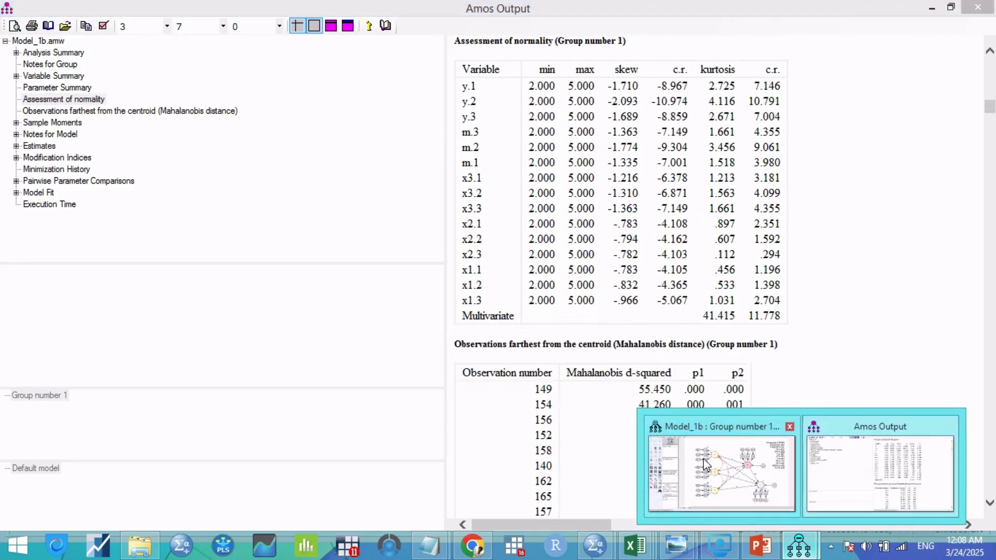
click(704, 460)
click(62, 24)
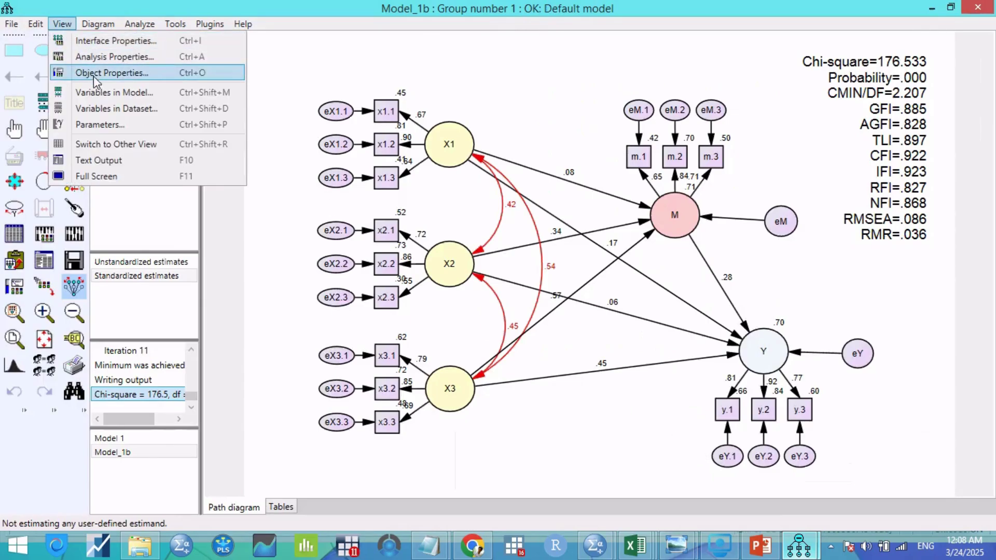
click(98, 57)
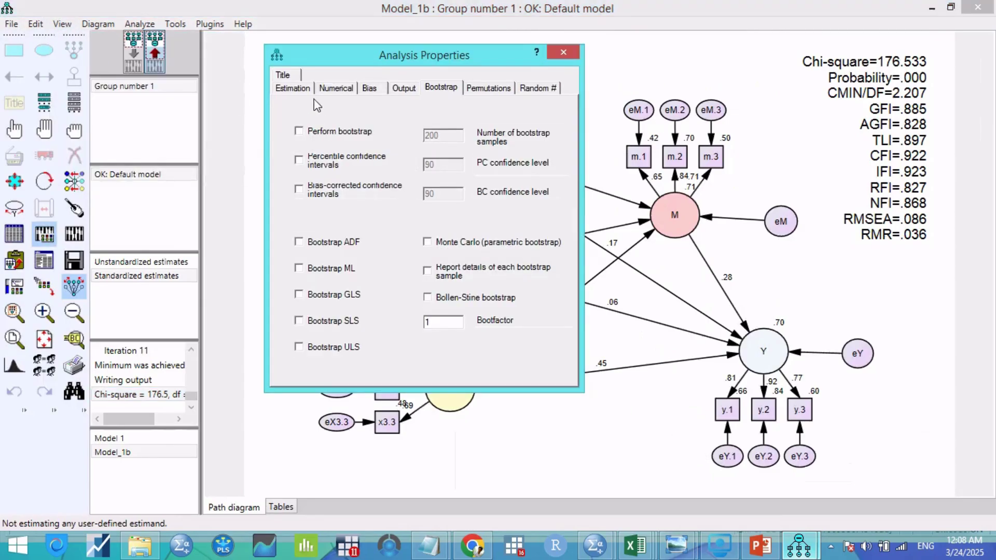
click(404, 89)
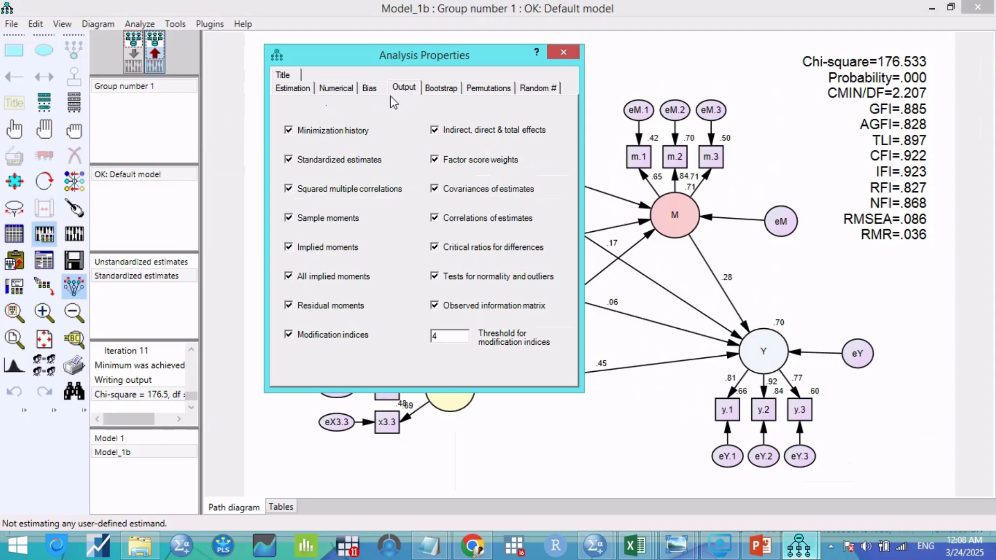
click(337, 89)
click(293, 90)
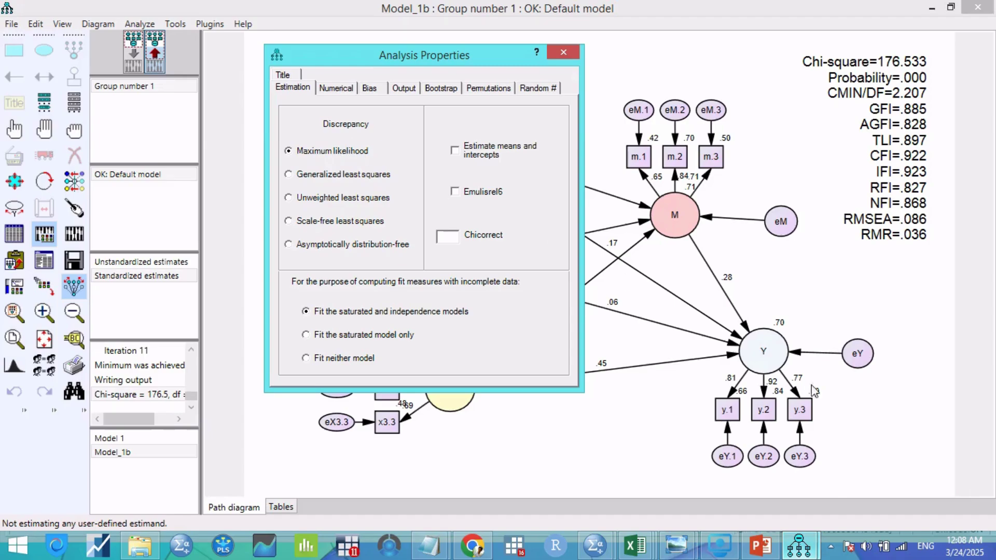
Recheck the multivariate critical ratio in the text output and return to the estimation settings
click(793, 554)
click(885, 467)
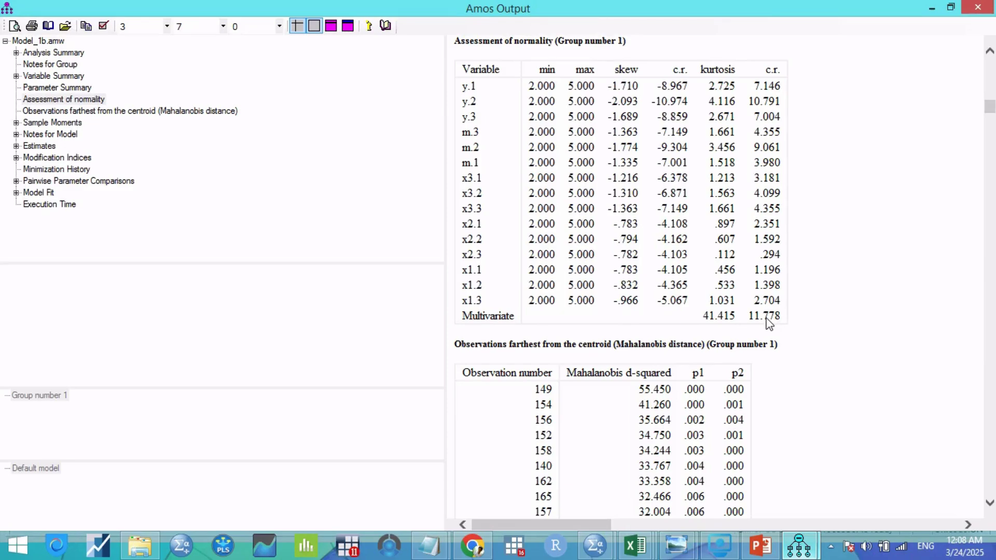
click(796, 540)
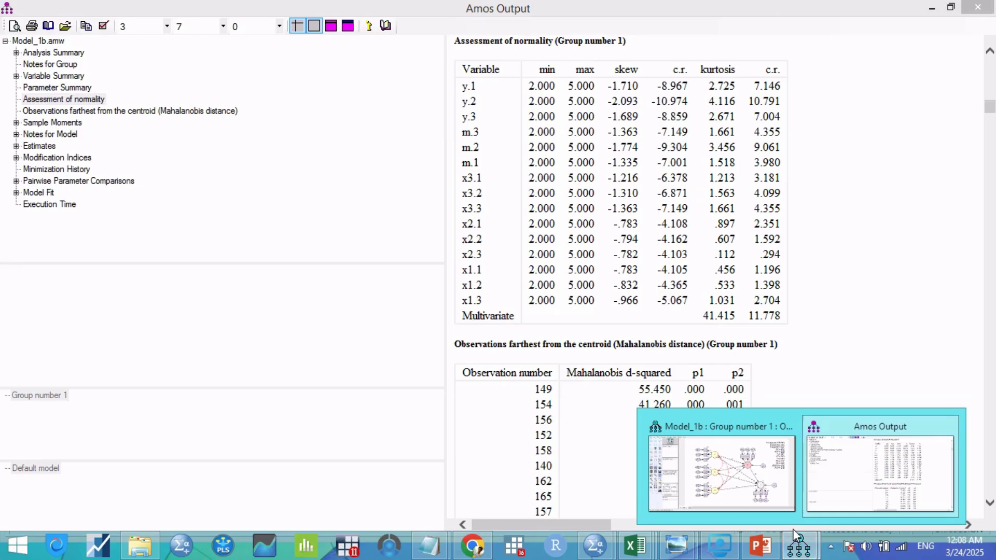
click(721, 472)
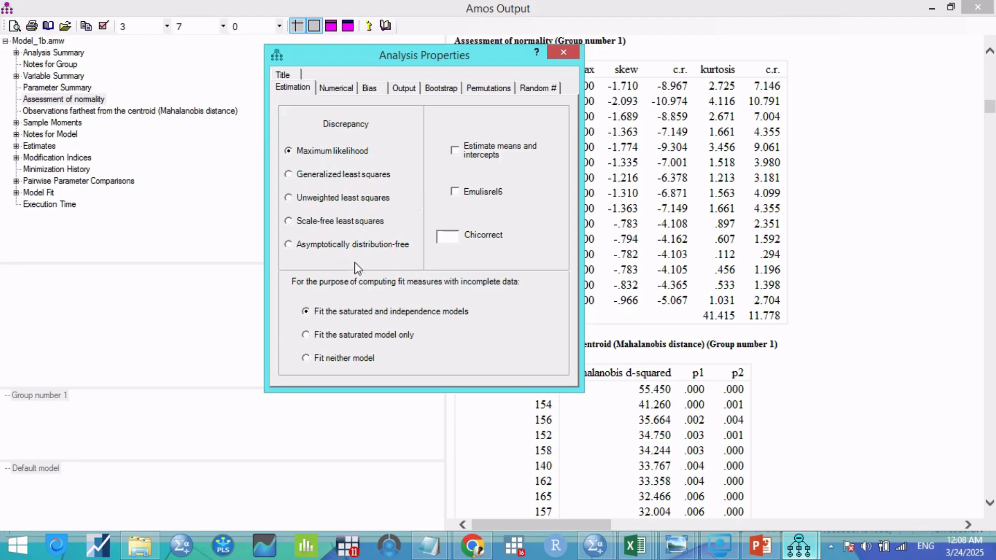
Switch to dataset.xlsx in Excel and check the sample size at the last data row, returning to the header row
mouse_move(734, 539)
mouse_move(646, 556)
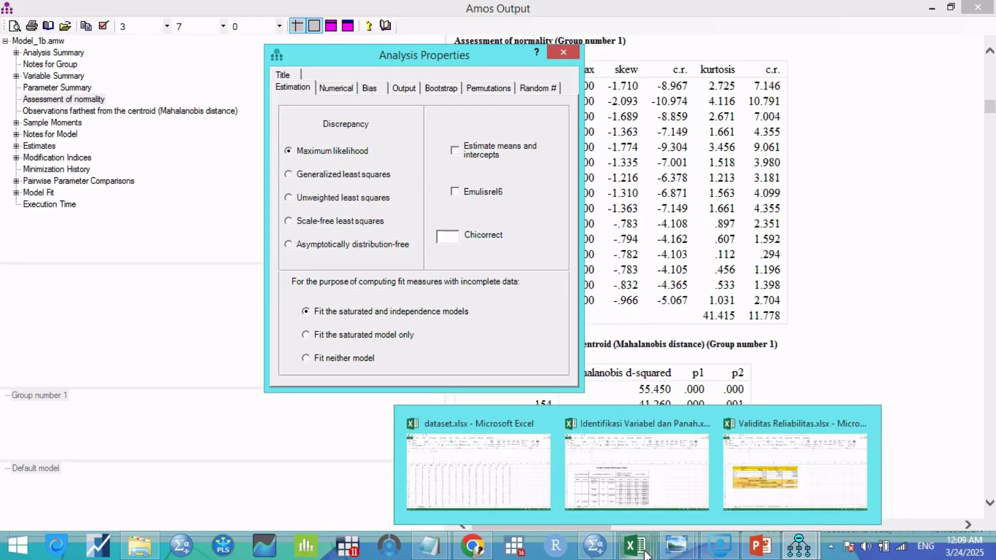
mouse_move(672, 543)
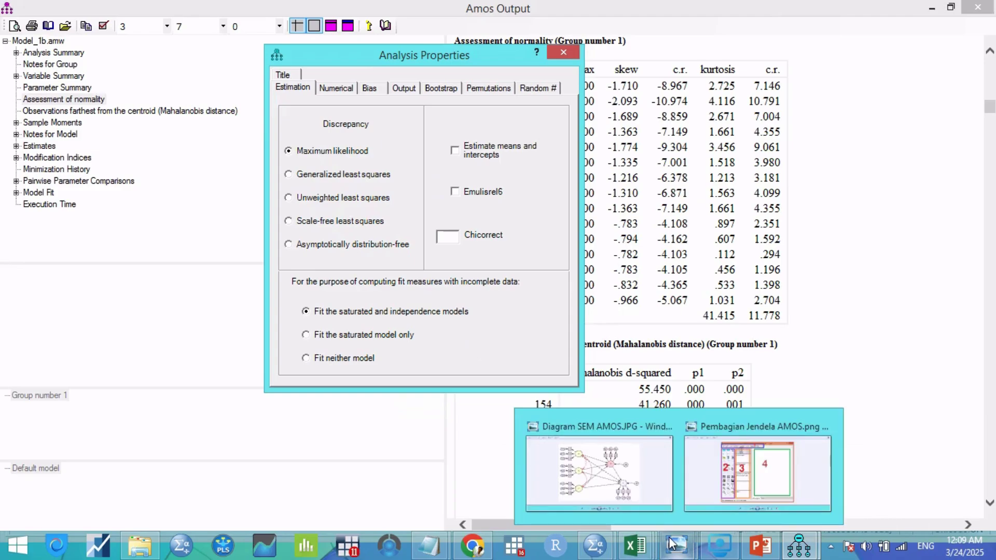
click(495, 478)
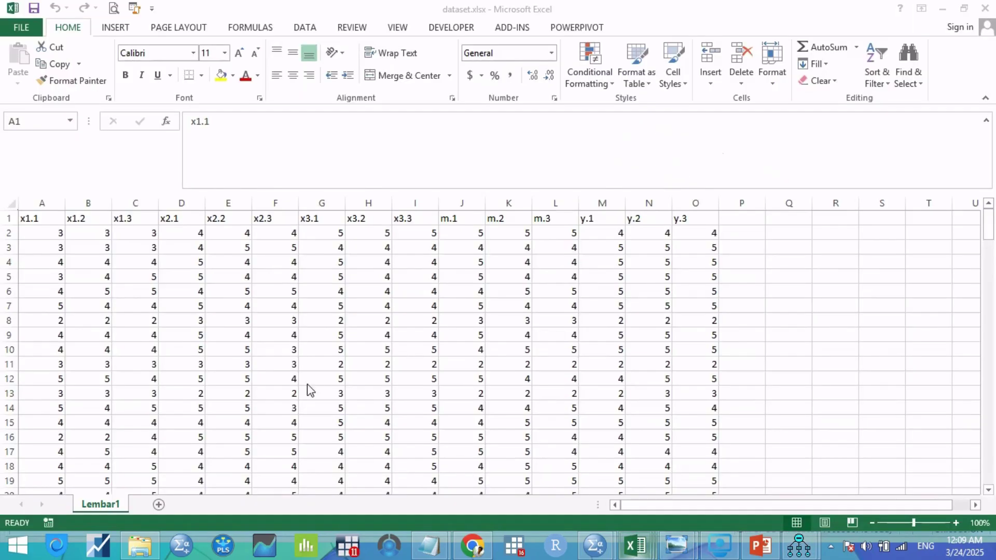
click(45, 333)
key(Down)
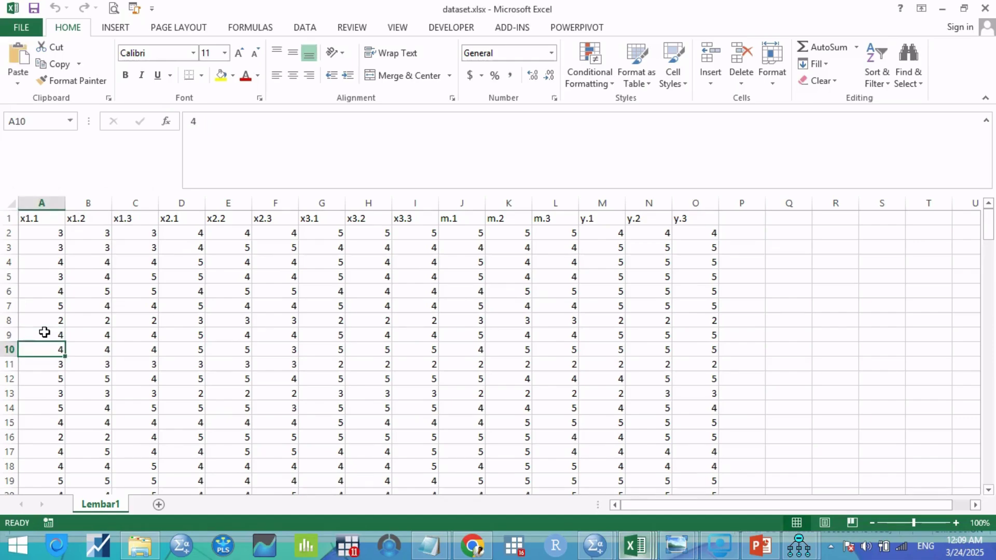
key(ctrl+Down)
key(Down)
key(Up)
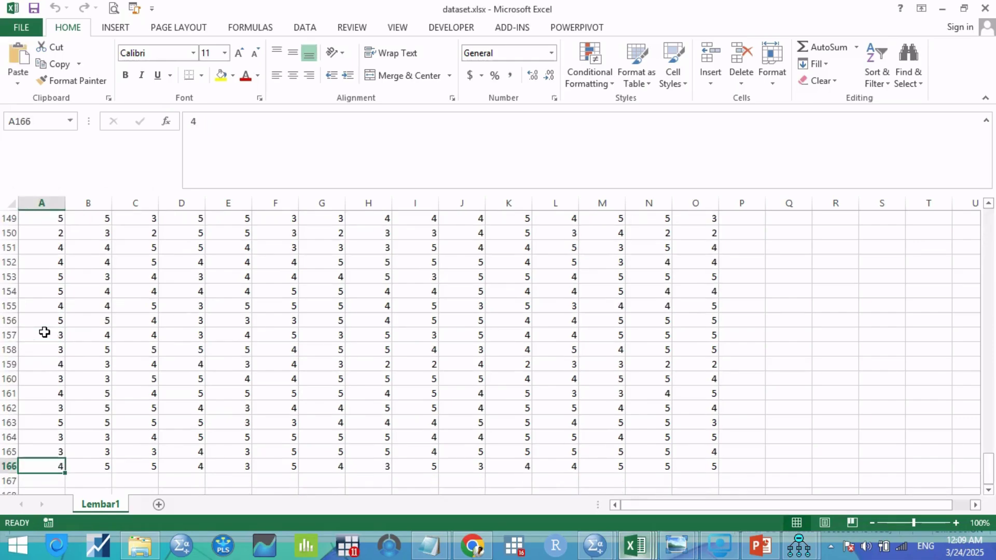
key(ctrl+Up)
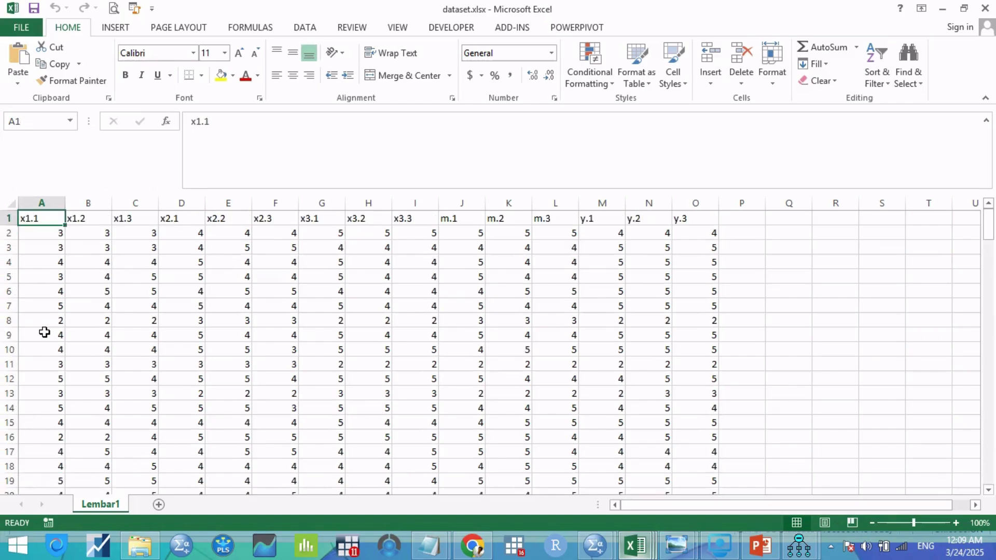
Switch back to Model_1b in Amos, set the estimation discrepancy to Generalized least squares and close Analysis Properties
mouse_move(677, 545)
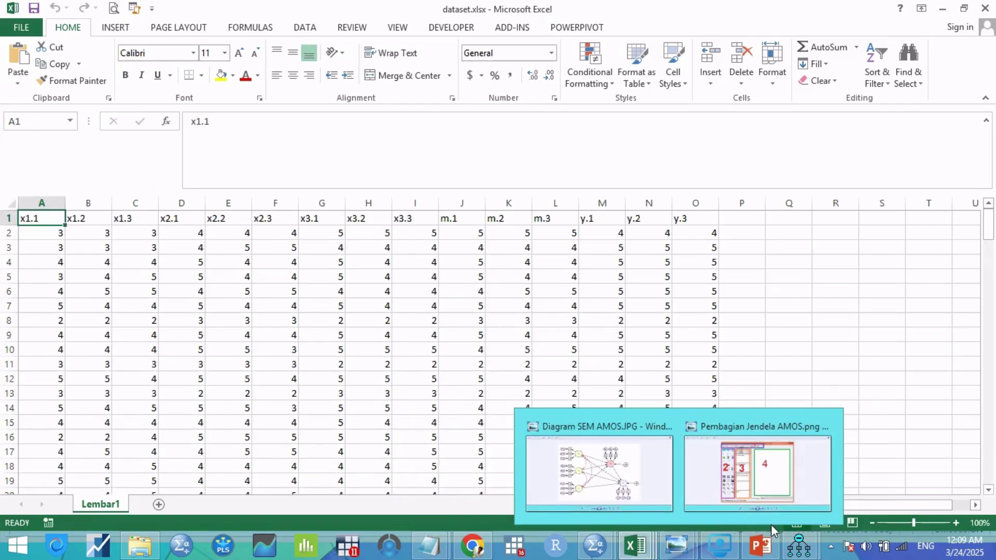
mouse_move(799, 545)
click(708, 454)
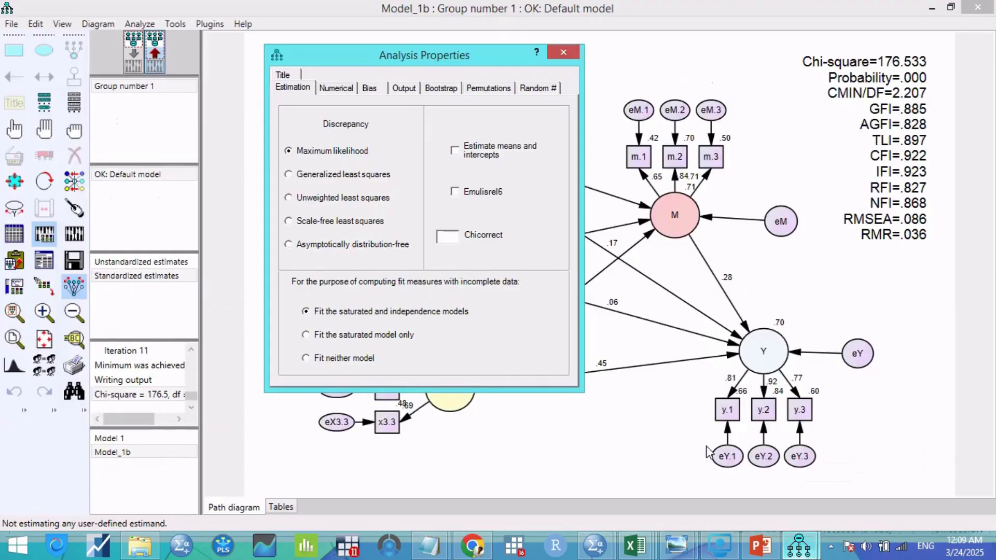
click(313, 179)
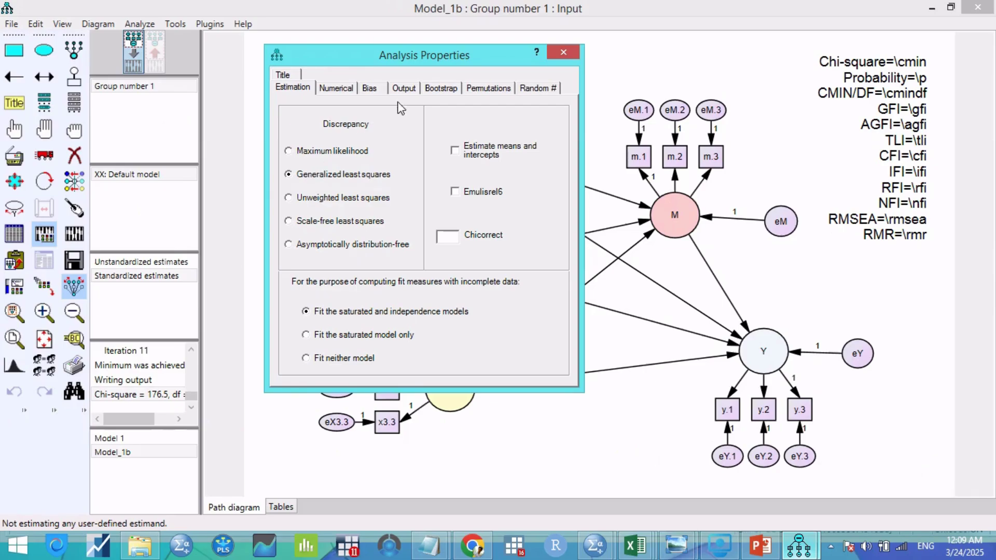
click(563, 53)
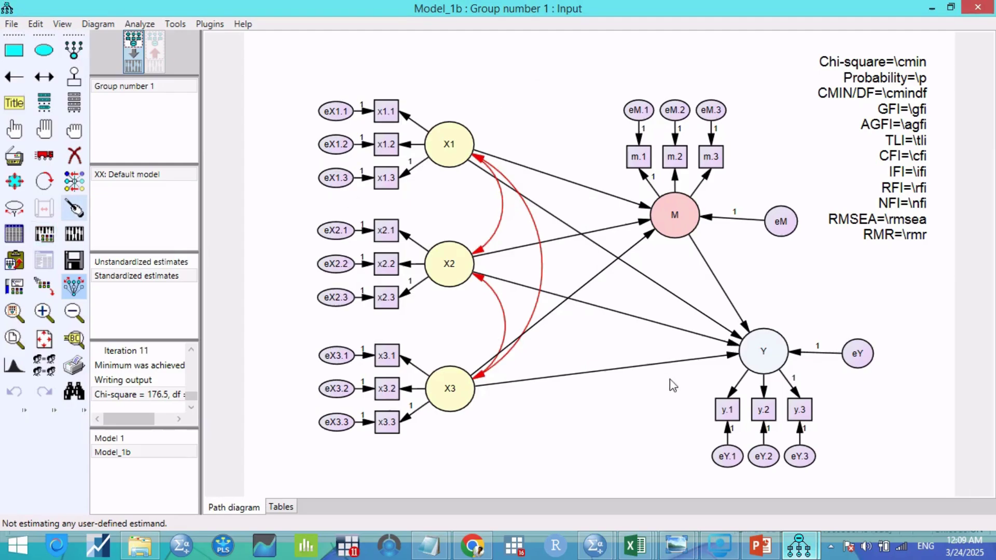
Review the multivariate normality row and the Mahalanobis distance table in the existing Amos text output
mouse_move(802, 553)
click(846, 505)
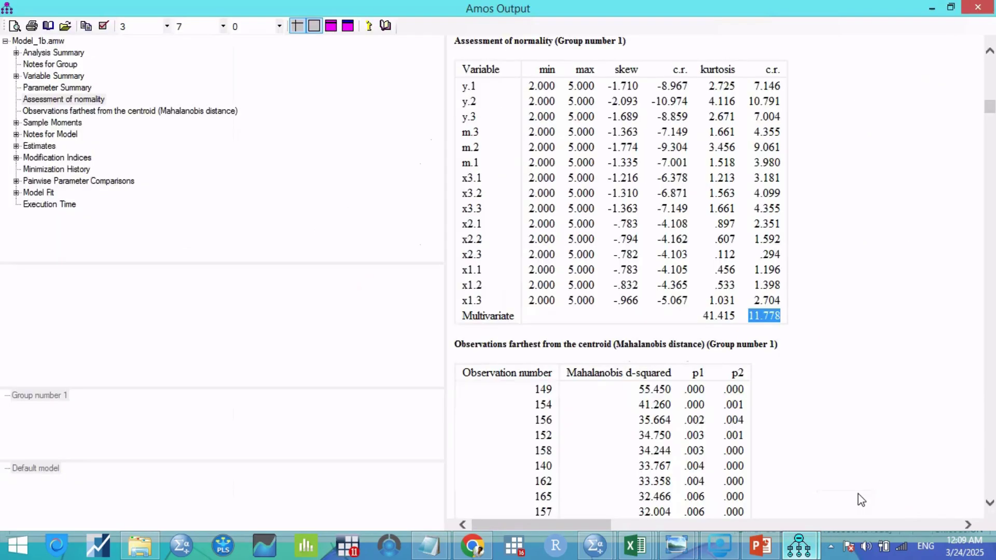
scroll(808, 389, down, 3)
scroll(788, 330, down, 3)
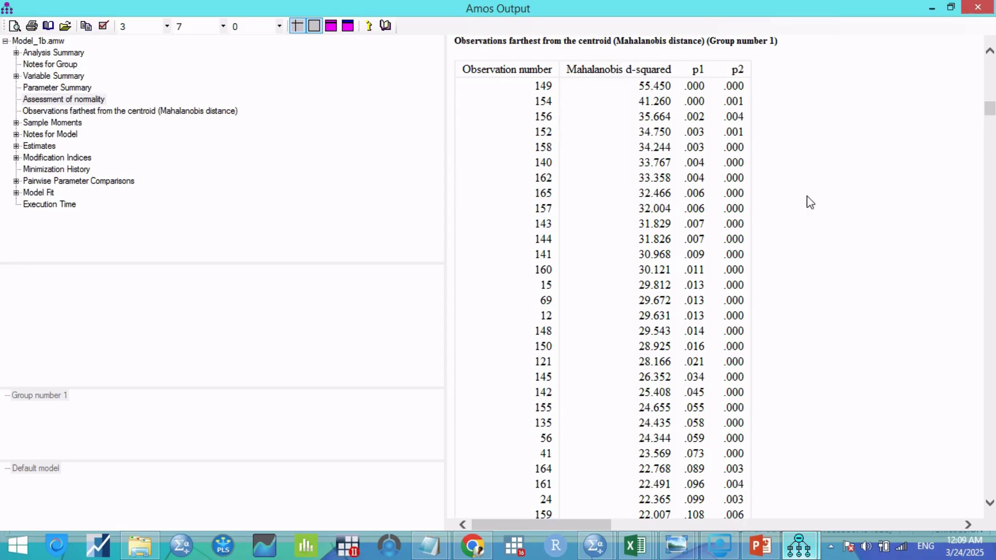
scroll(812, 209, up, 3)
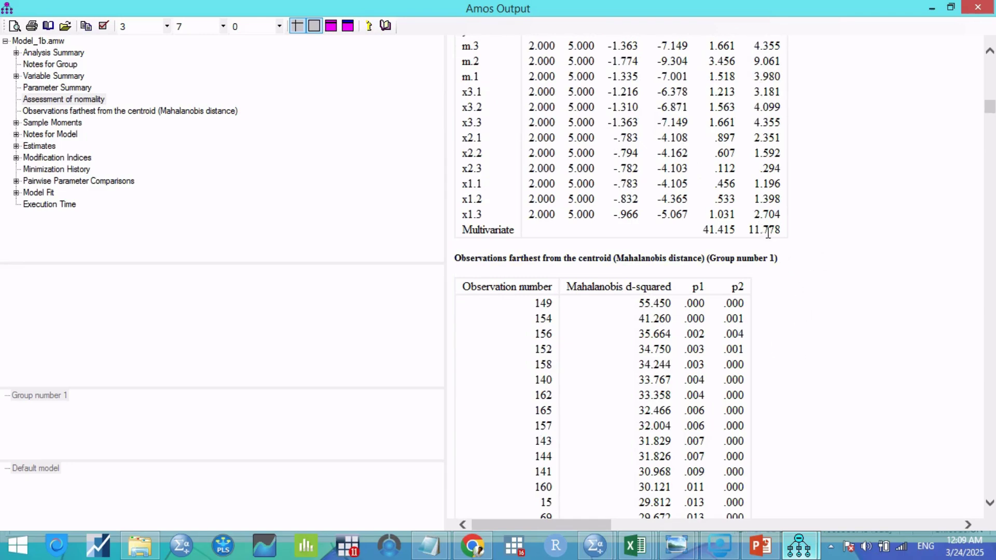
Return to the Model_1b diagram, check the selected estimation method in Analysis Properties and close the dialog
click(812, 553)
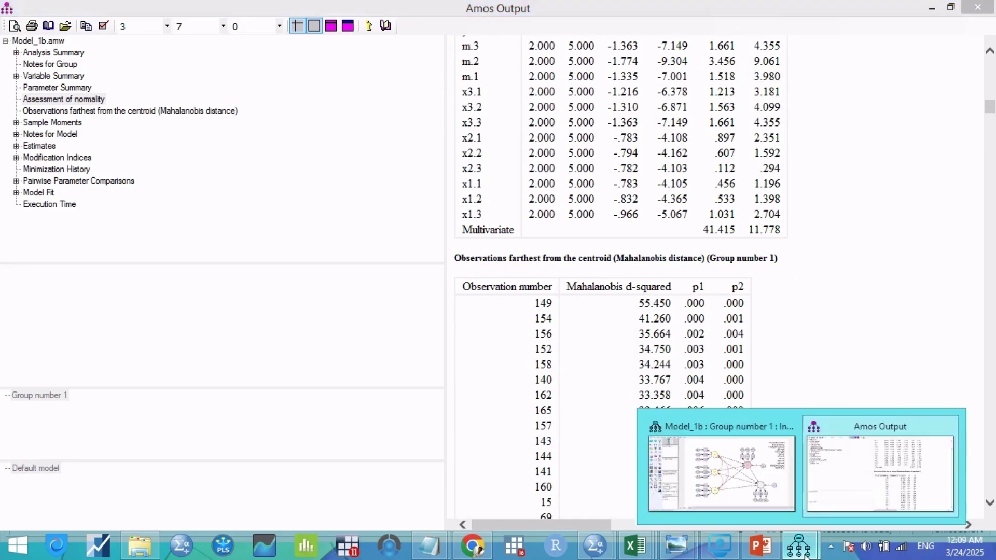
click(724, 490)
click(62, 24)
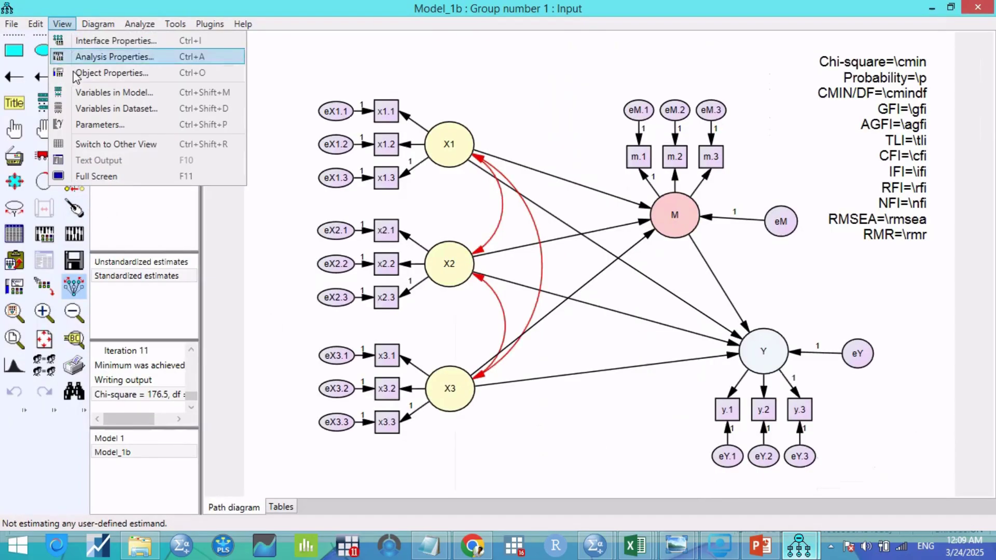
click(86, 54)
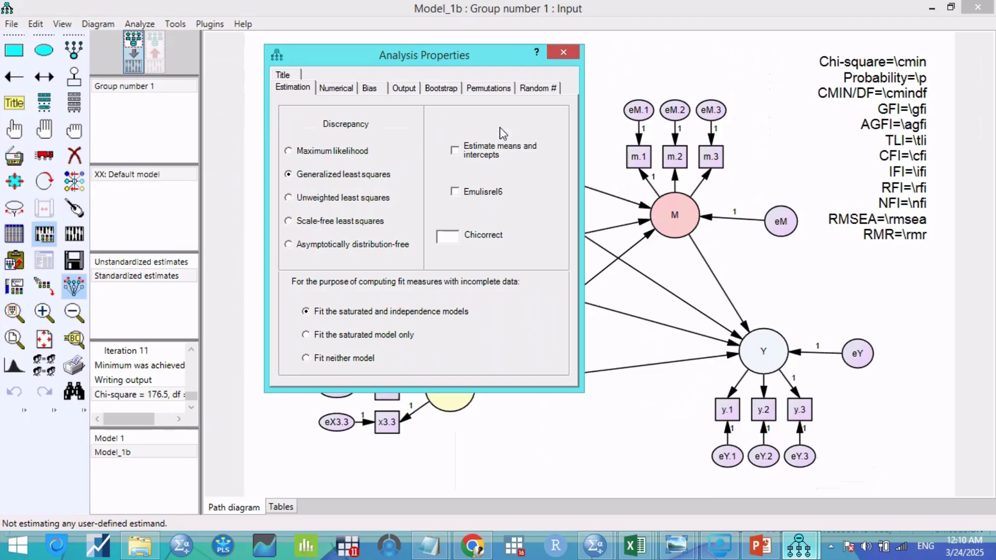
click(559, 51)
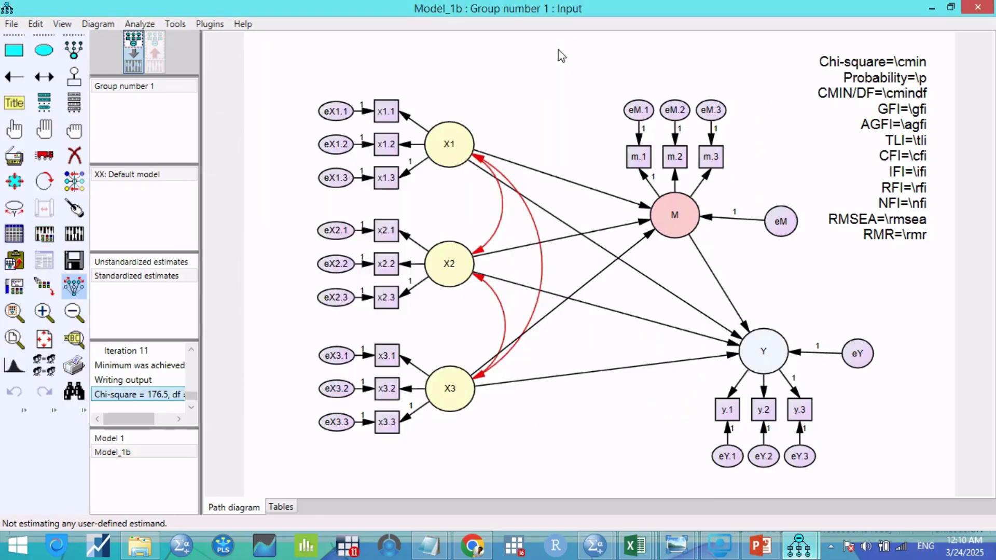
Calculate the estimates for Model_1b and show the output path diagram with its estimates and fit indices
click(131, 26)
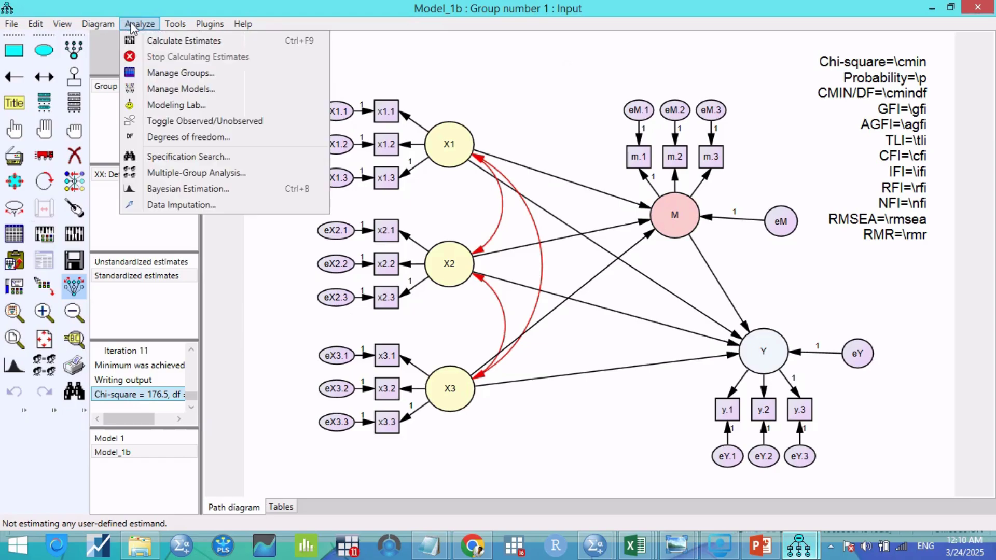
click(169, 41)
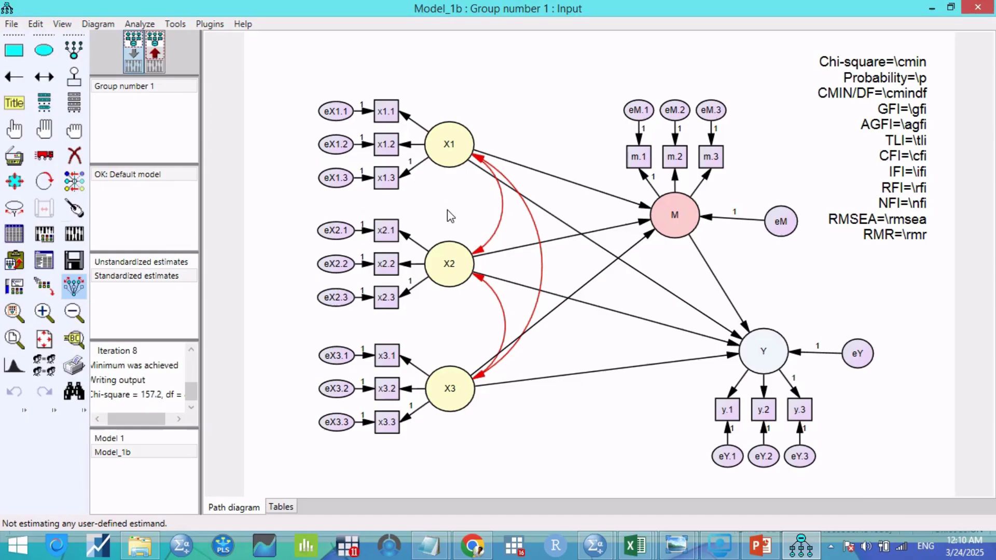
click(155, 54)
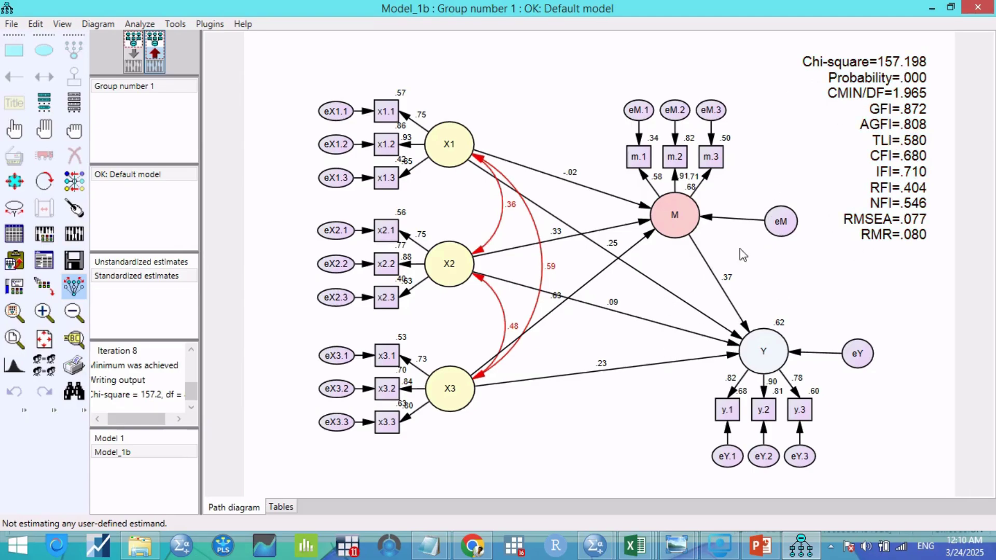
Open the text output of the new estimation and show its Assessment of normality table
click(65, 25)
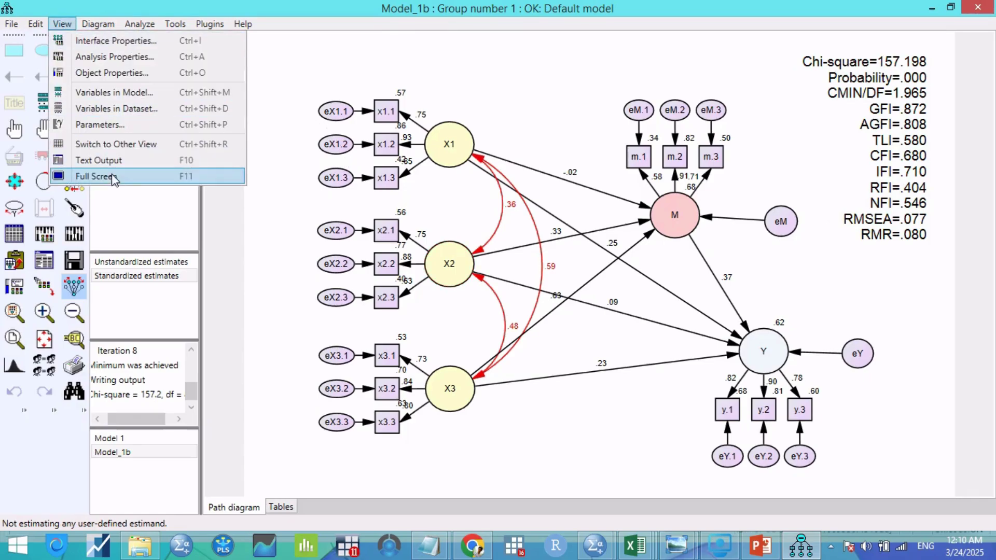
click(120, 162)
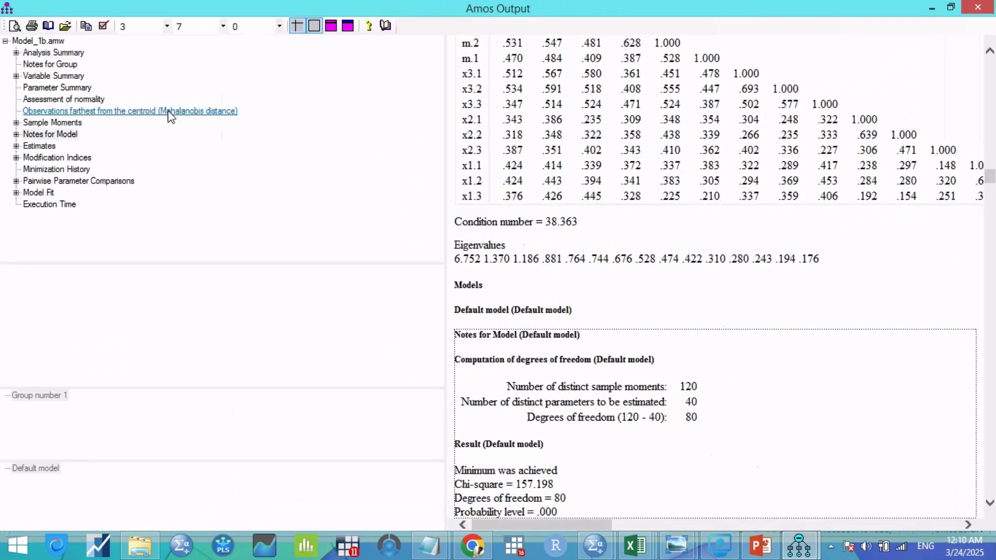
click(65, 99)
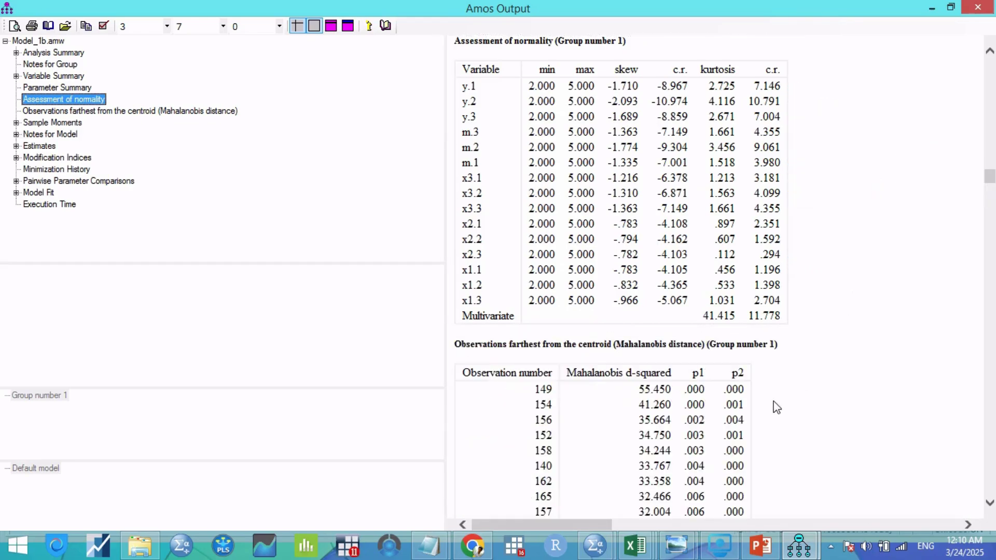
Switch to PowerPoint to consult the LANGKAH 1 slide on validity and reliability, and return to the Amos text output
click(760, 545)
click(99, 197)
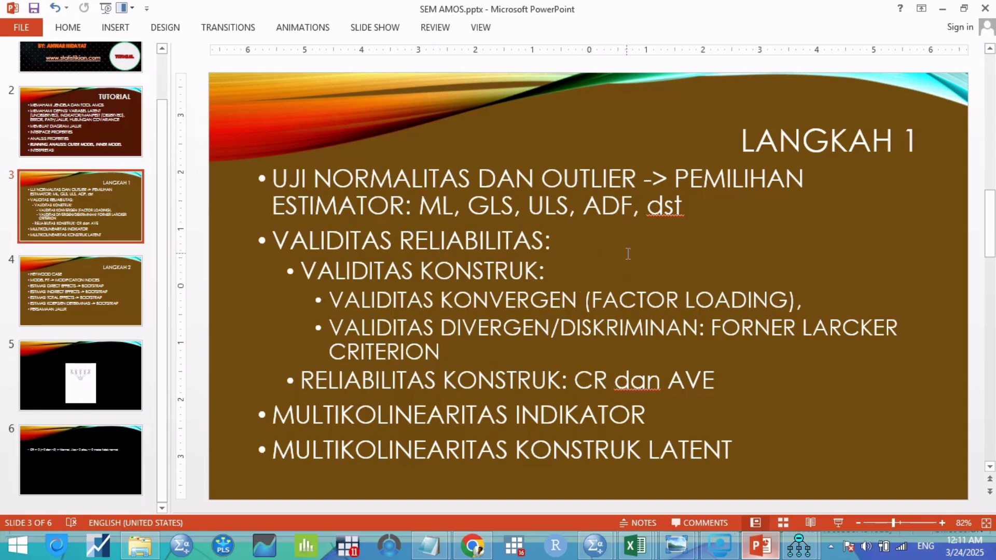
mouse_move(799, 546)
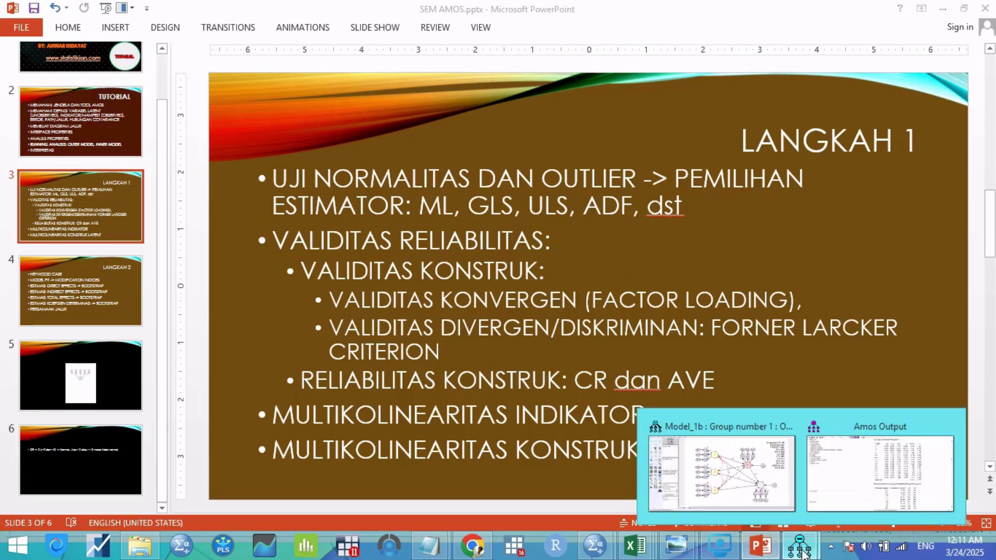
click(844, 499)
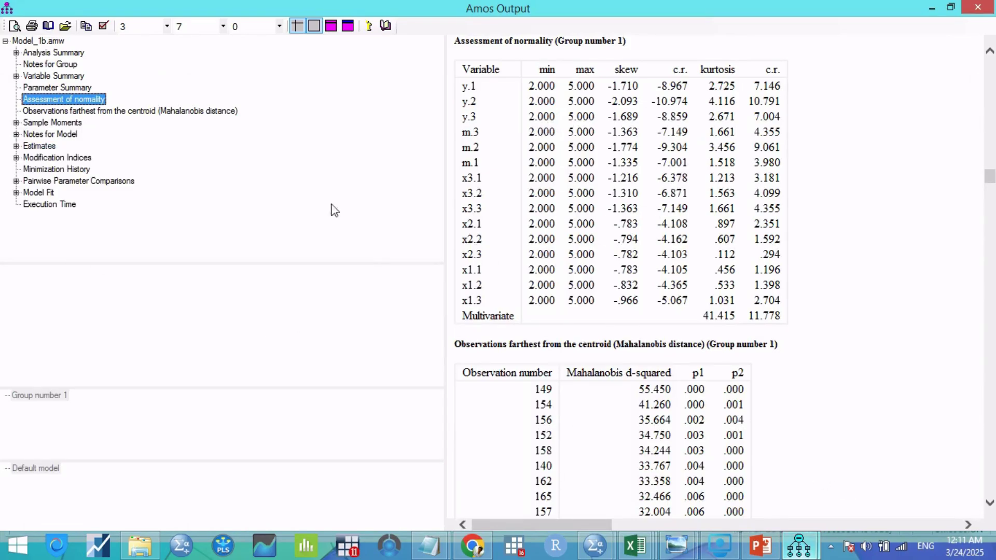
Browse the Amos output from Notes for Model to the Standardized Regression Weights table and examine the indicator factor loadings
scroll(908, 345, down, 4)
scroll(882, 347, up, 7)
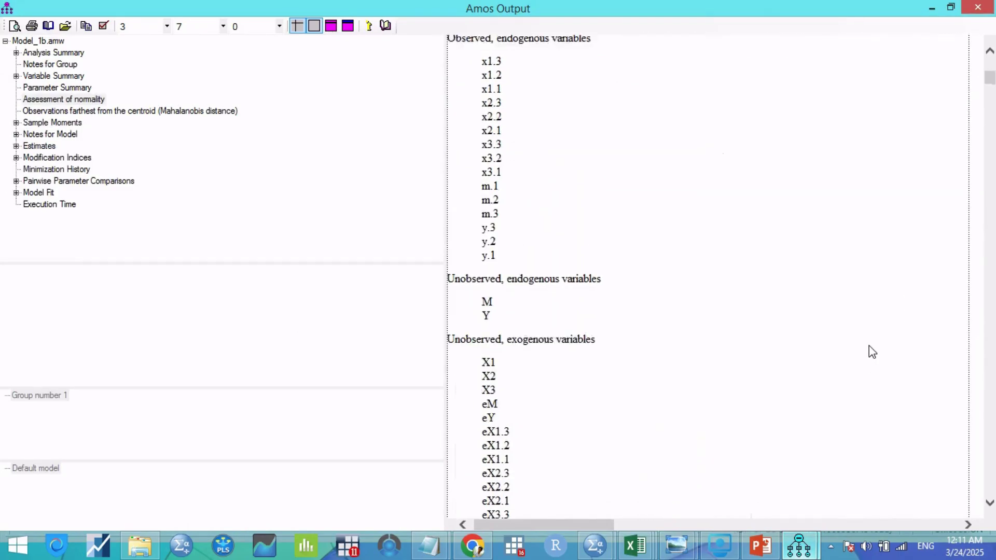
scroll(871, 358, down, 9)
scroll(877, 378, down, 20)
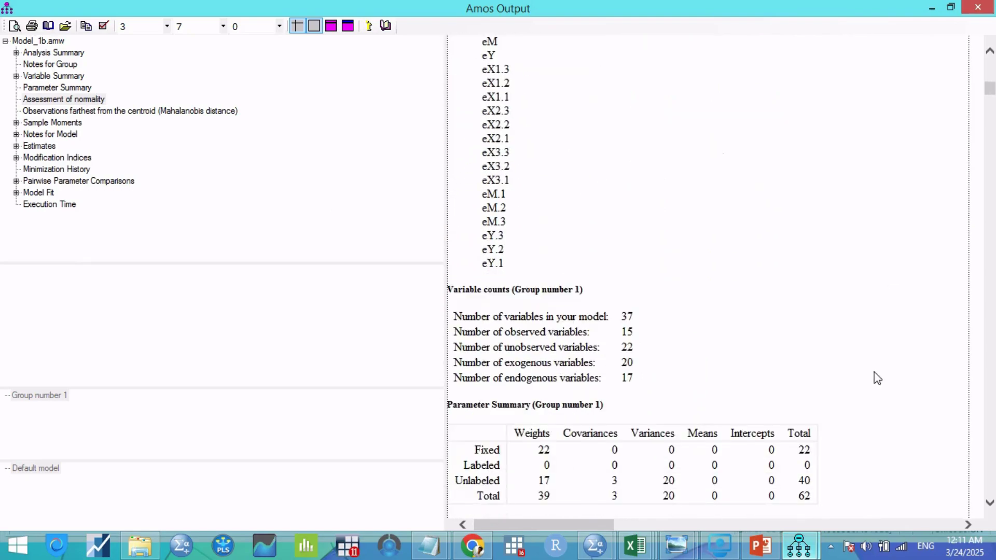
scroll(877, 378, down, 3)
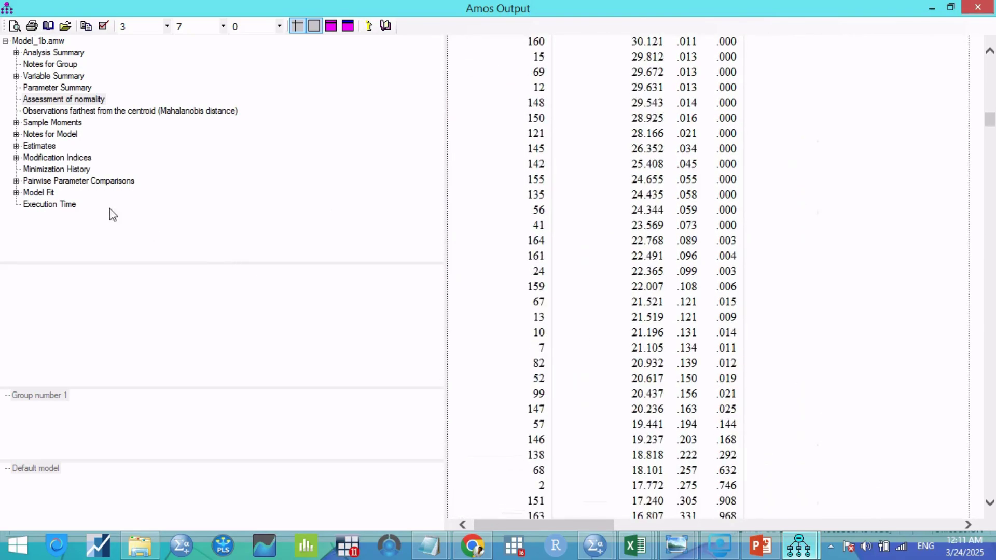
click(61, 136)
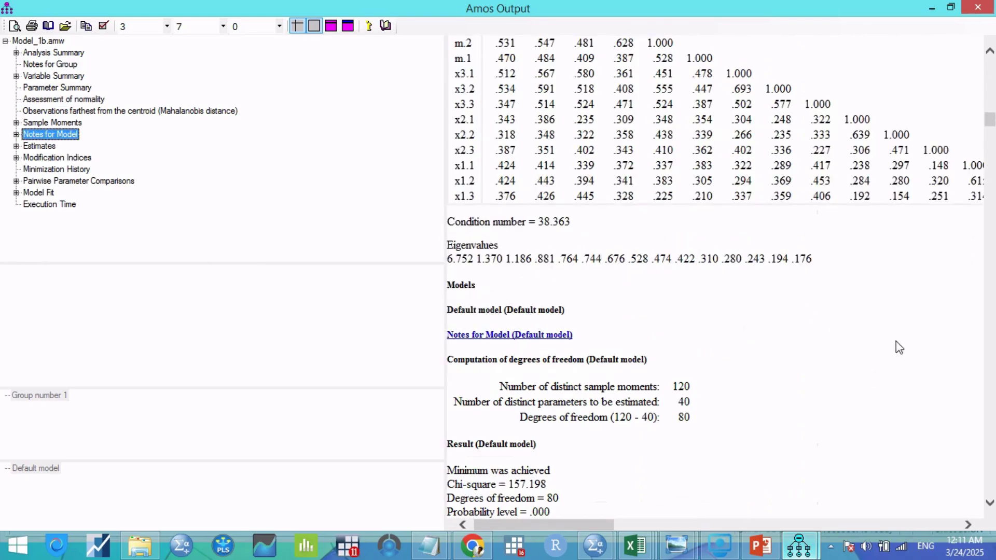
click(881, 389)
scroll(880, 389, down, 10)
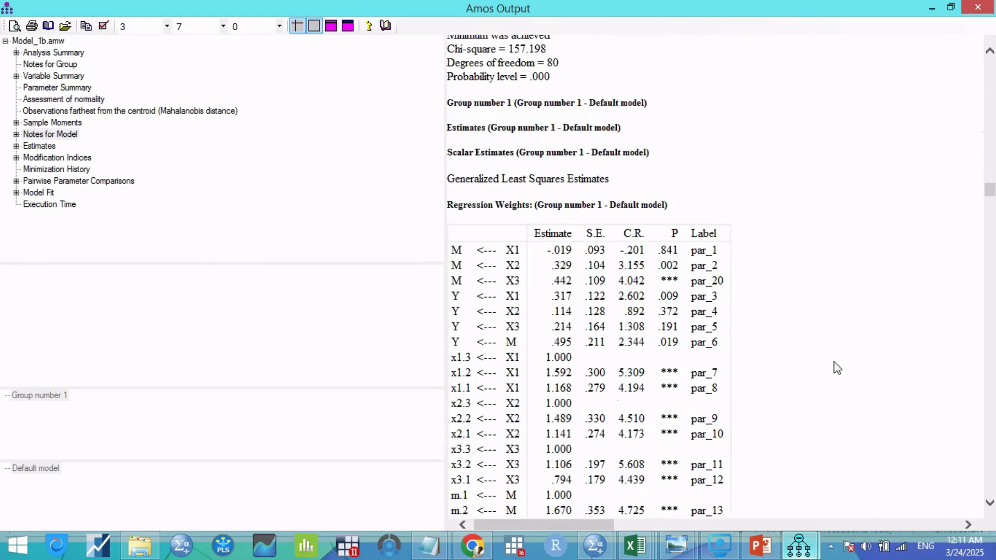
scroll(837, 368, down, 10)
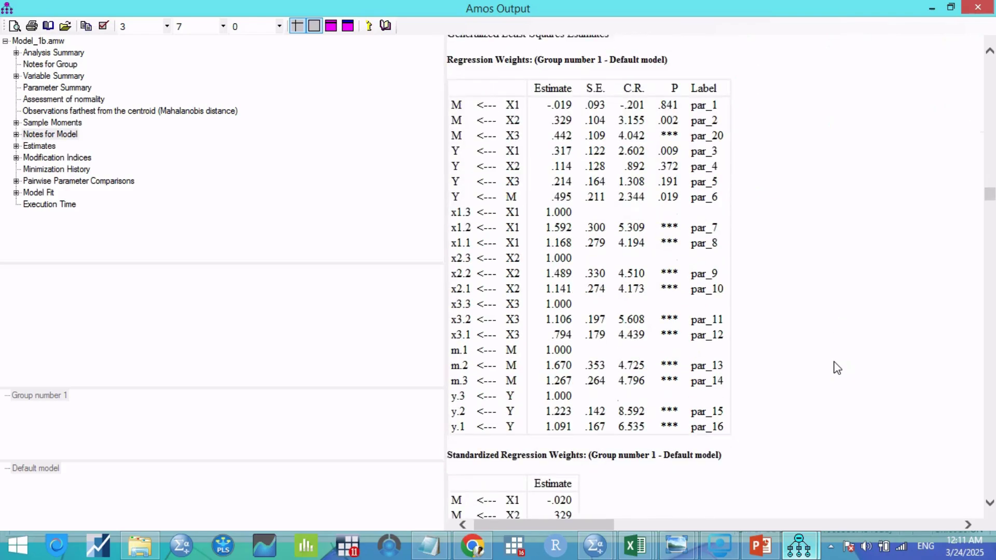
scroll(836, 366, down, 3)
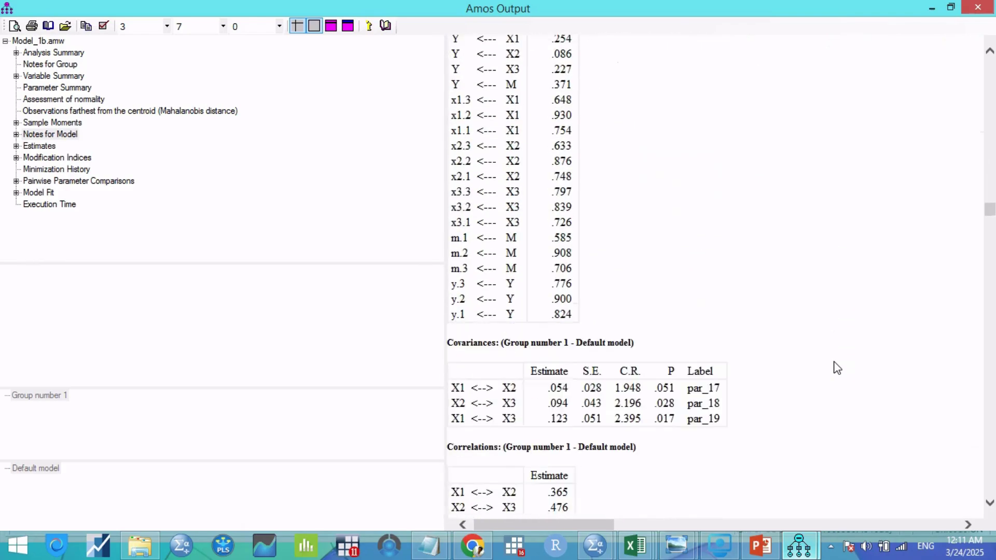
scroll(835, 367, up, 5)
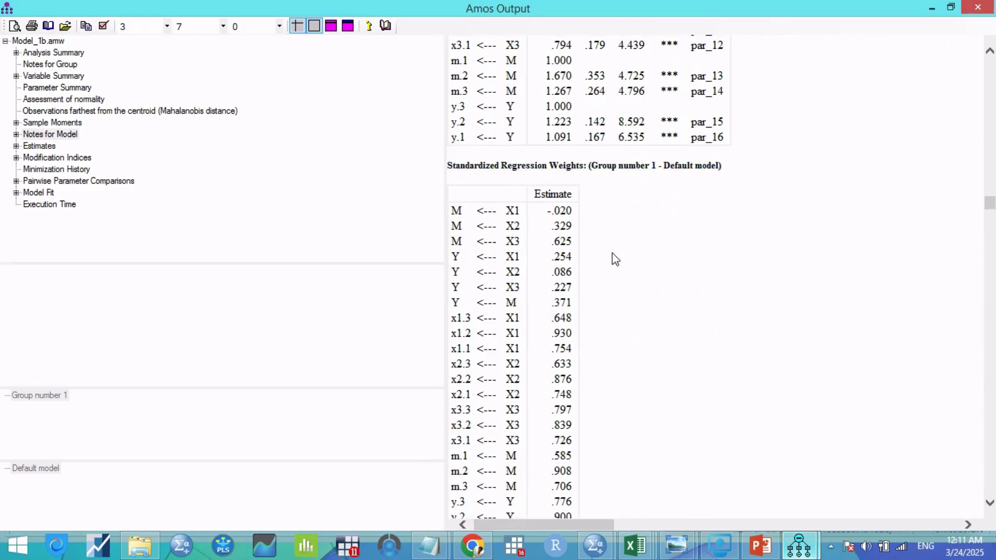
scroll(612, 258, down, 3)
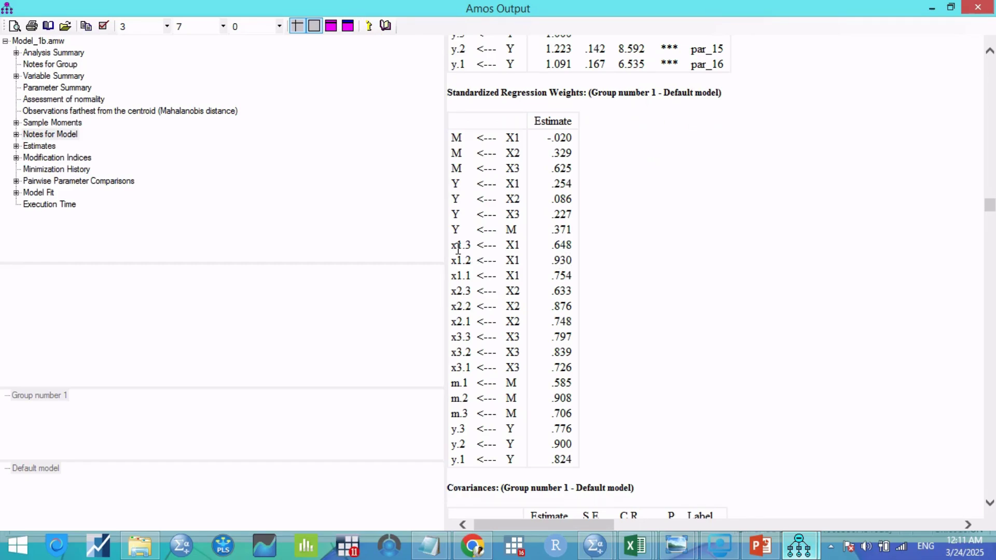
Switch to PowerPoint and add the bullet "Factor loading > 0,5" below the CR criterion on slide 6
click(761, 546)
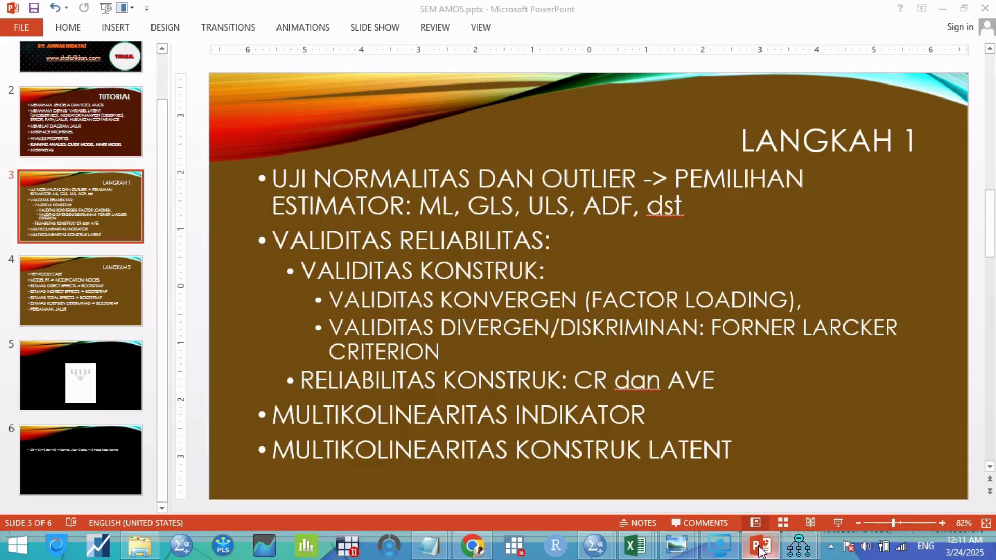
click(78, 460)
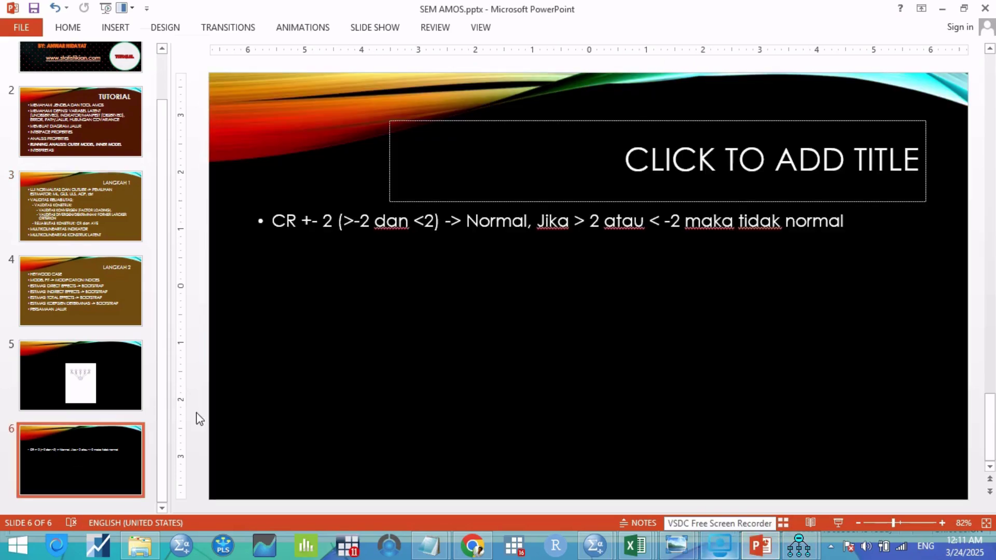
click(846, 221)
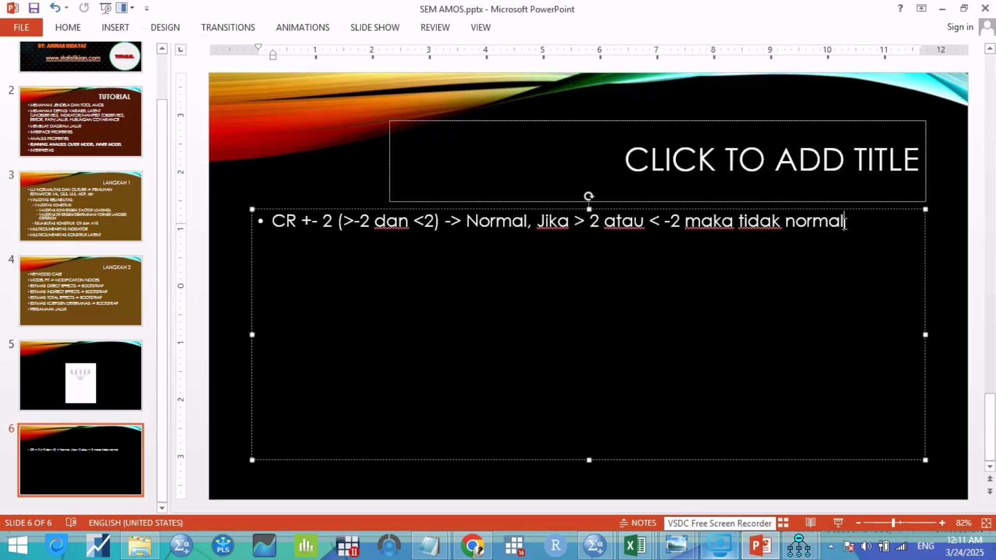
key(Return)
text(Fact)
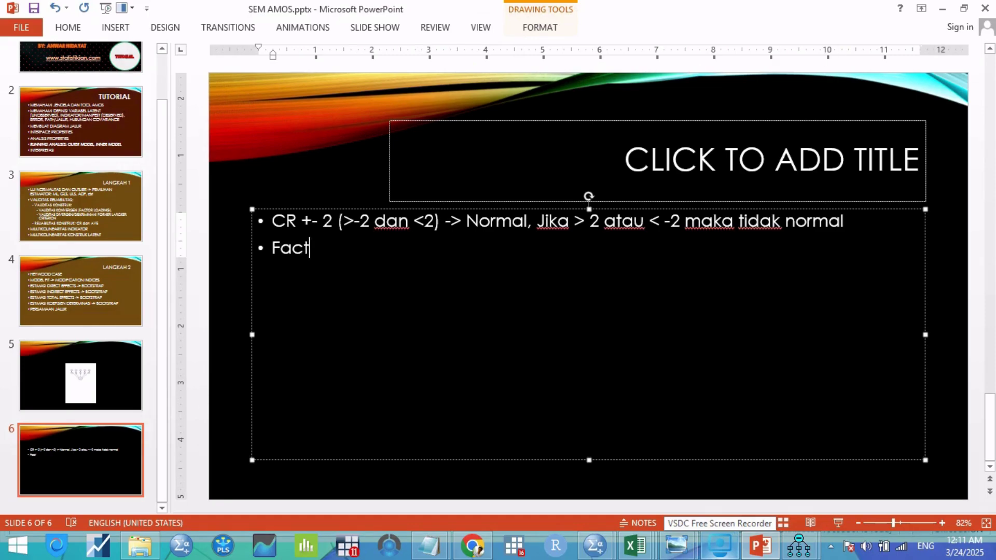
text(or loadin)
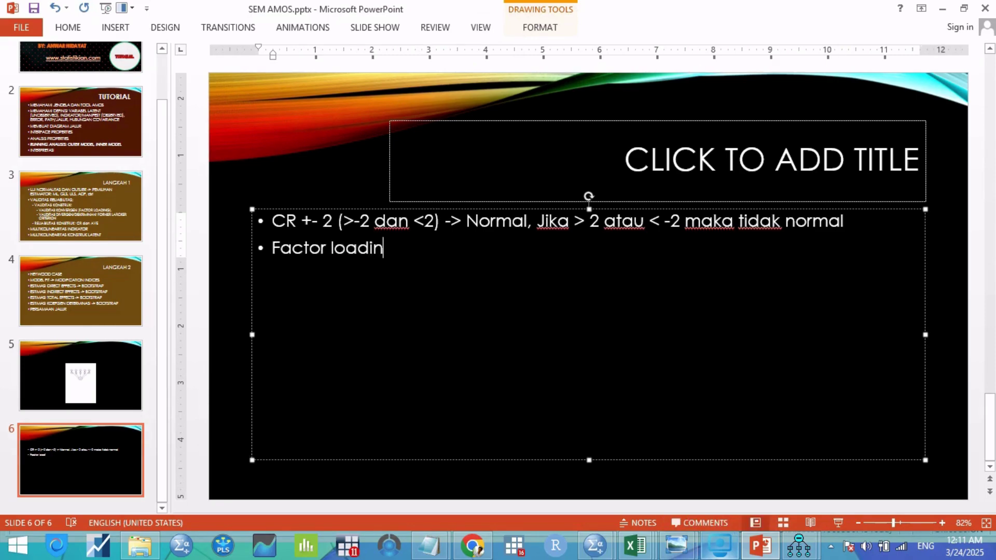
text(g > 0,5)
click(304, 156)
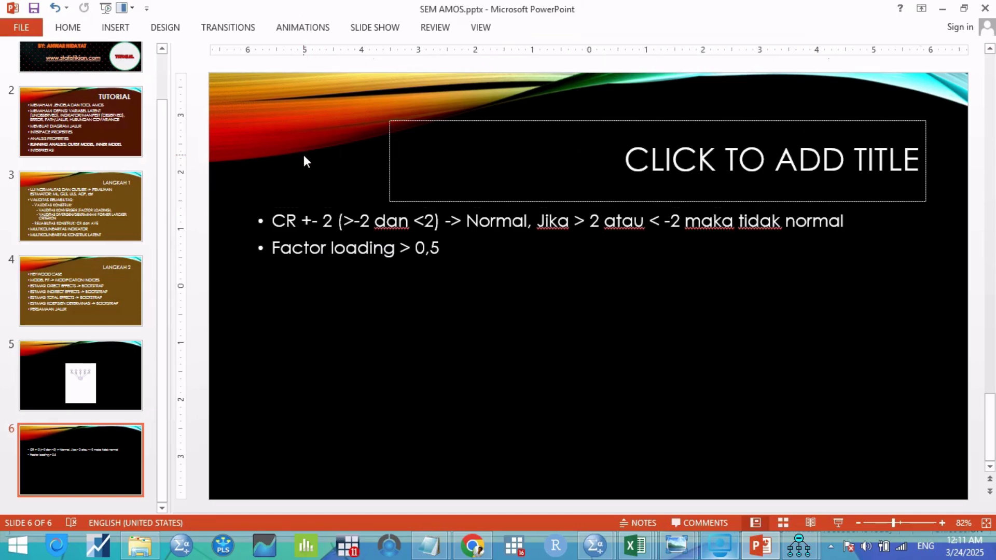
Check the standardized regression weights in Amos Output against the loading criterion and switch to the Excel workbook Validitas Reliabilitas.xlsx
click(799, 546)
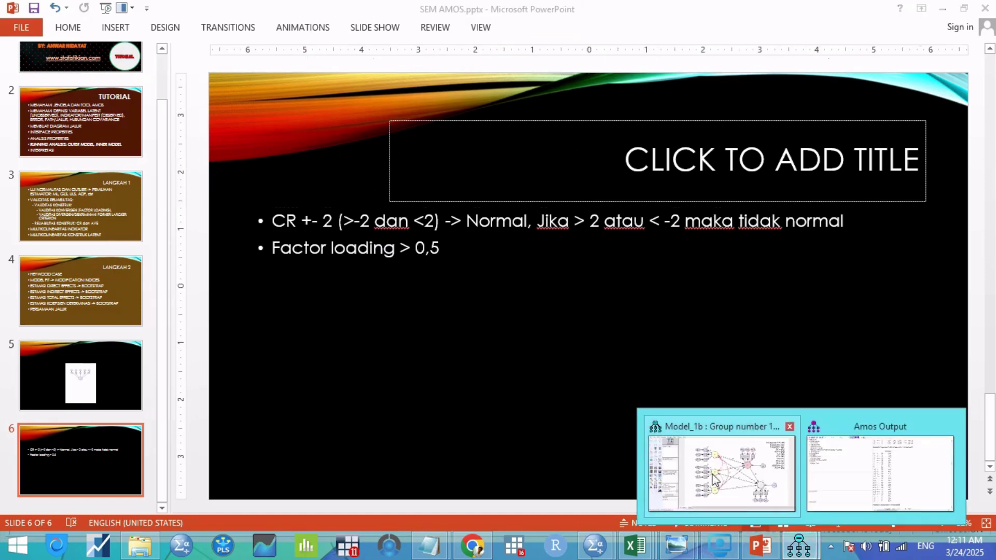
click(826, 469)
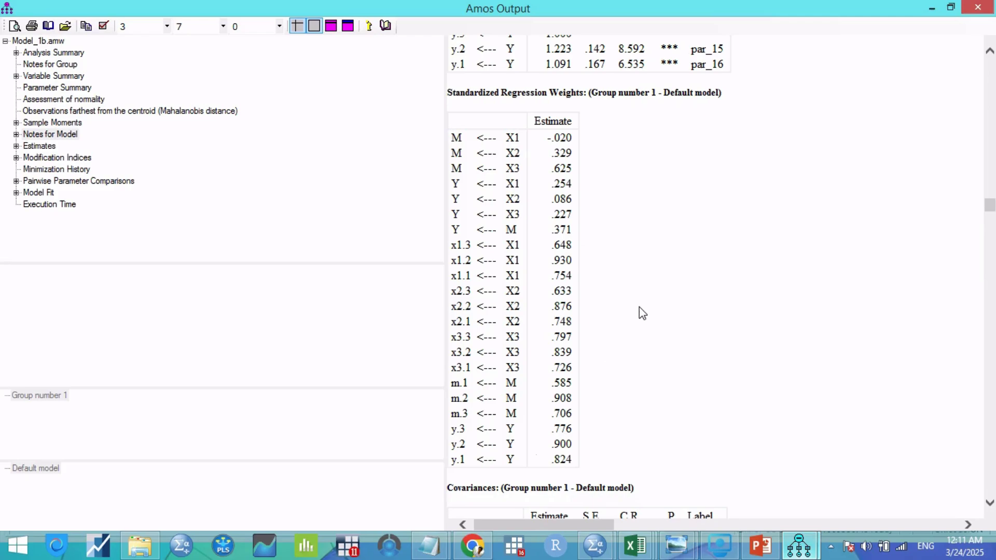
click(639, 551)
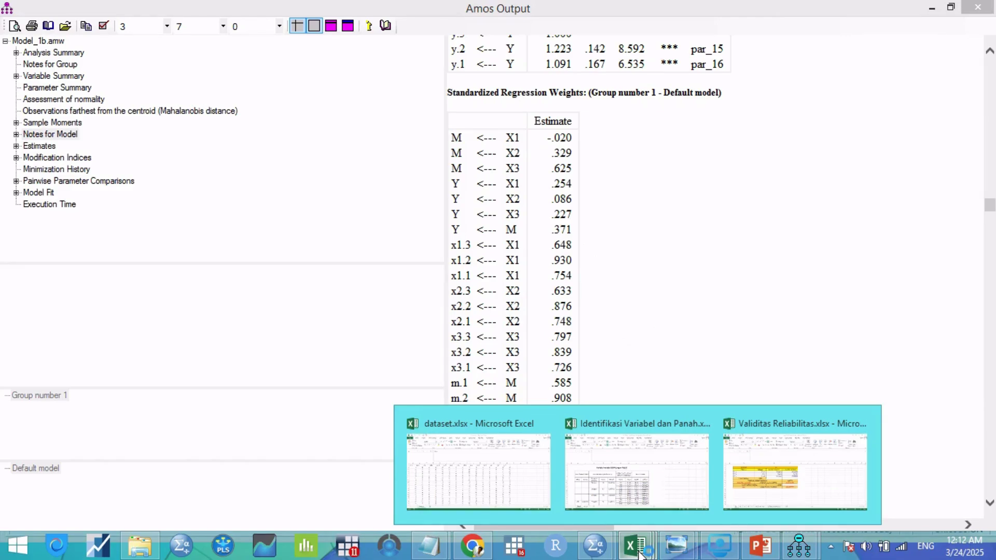
click(754, 476)
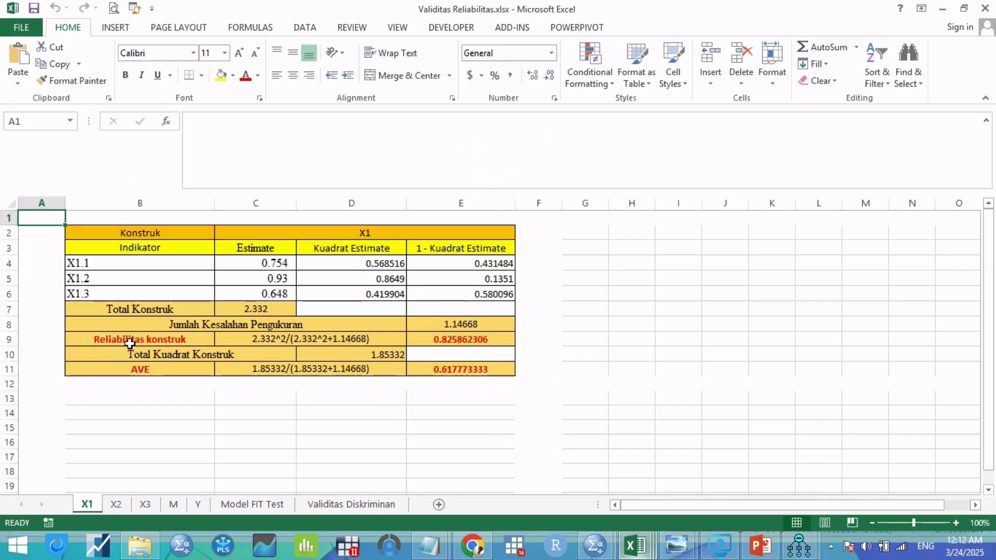
Examine the X1 sheet's construct reliability and AVE formulas and the estimates for indicators X1.1 to X1.3
click(447, 339)
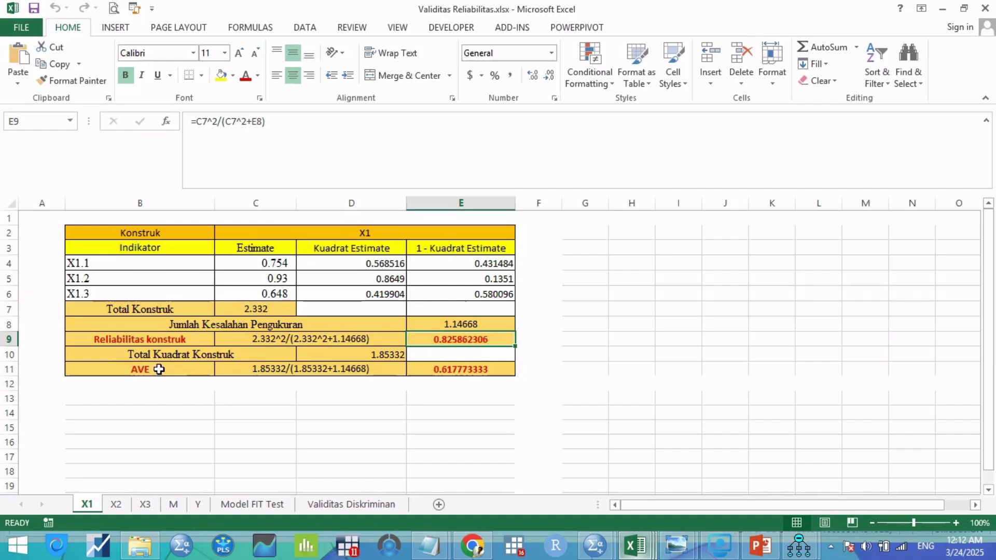
click(440, 369)
click(442, 399)
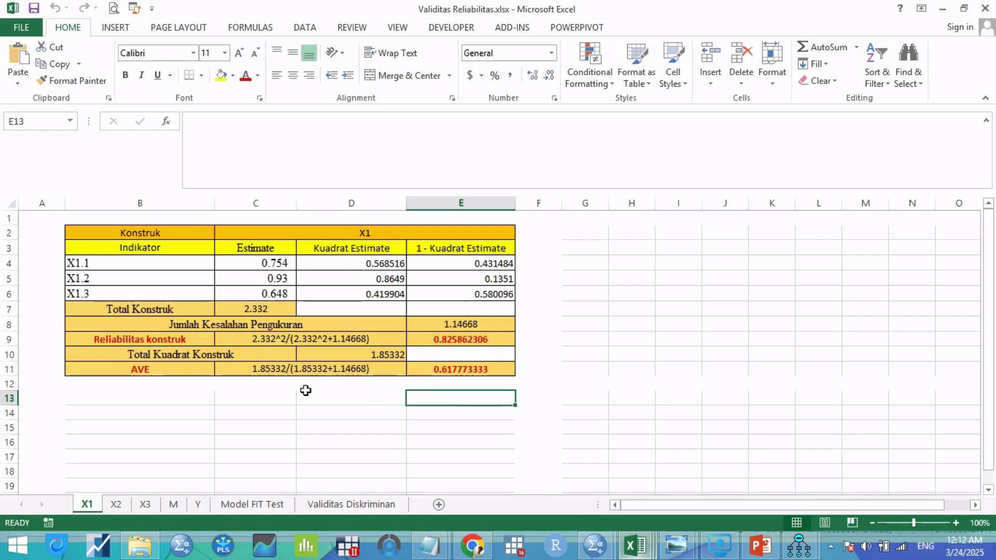
click(146, 272)
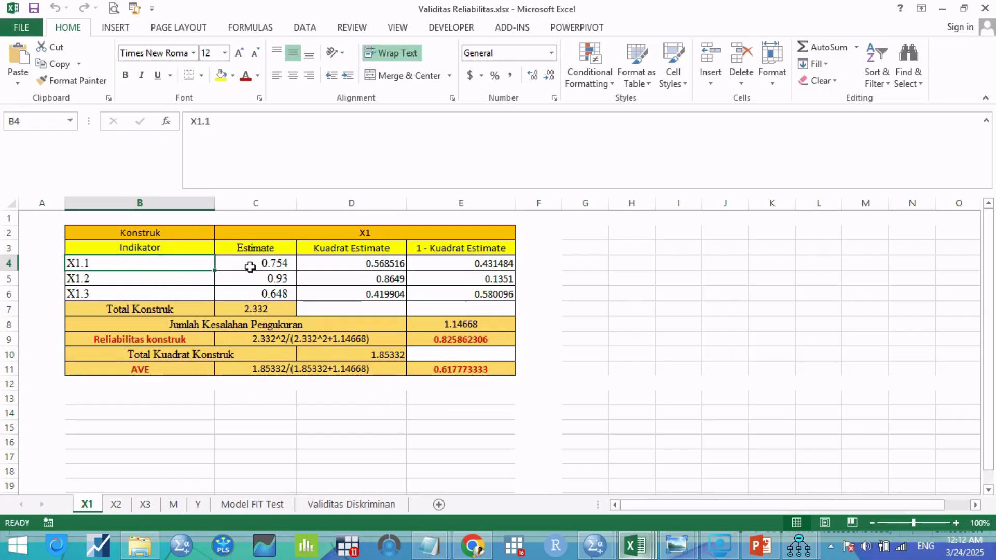
click(256, 265)
click(249, 278)
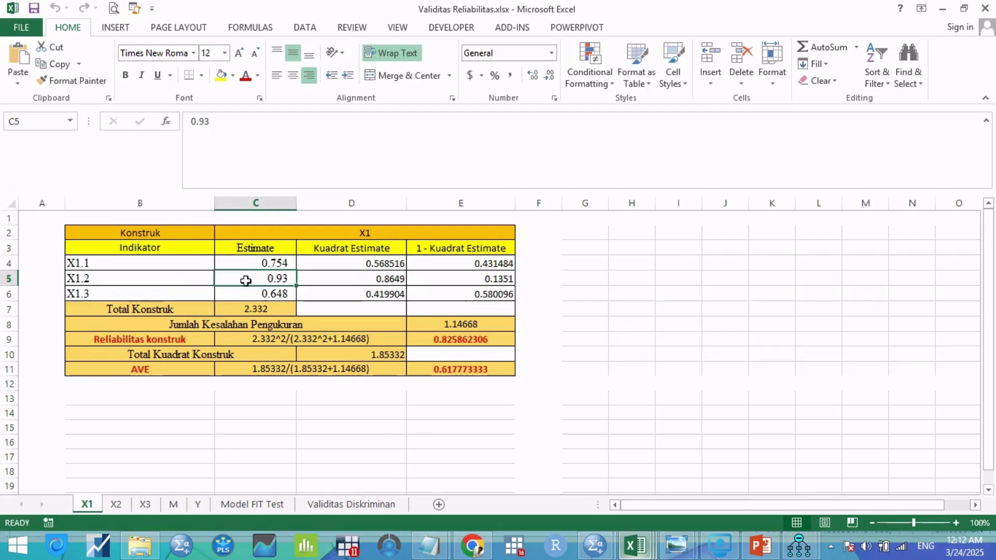
click(242, 294)
click(450, 341)
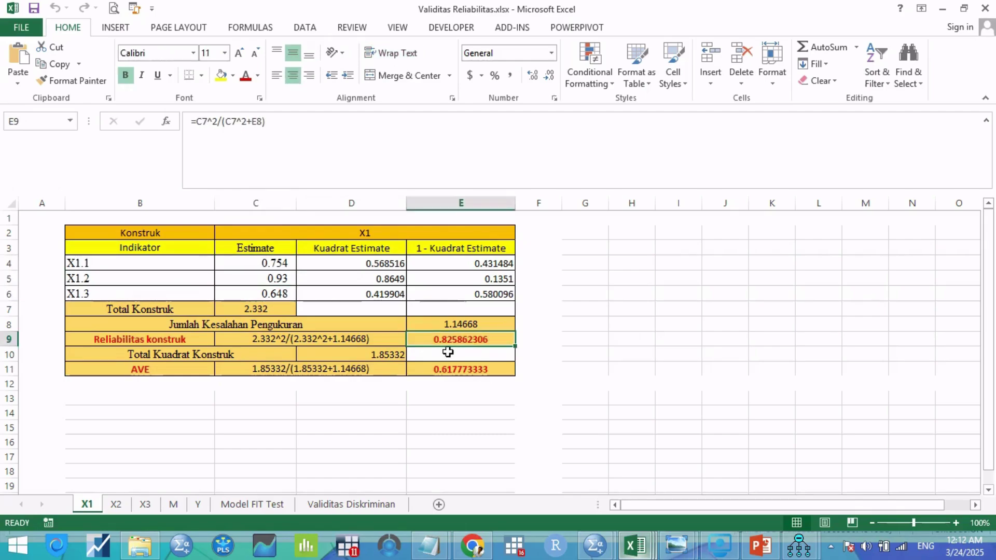
click(440, 370)
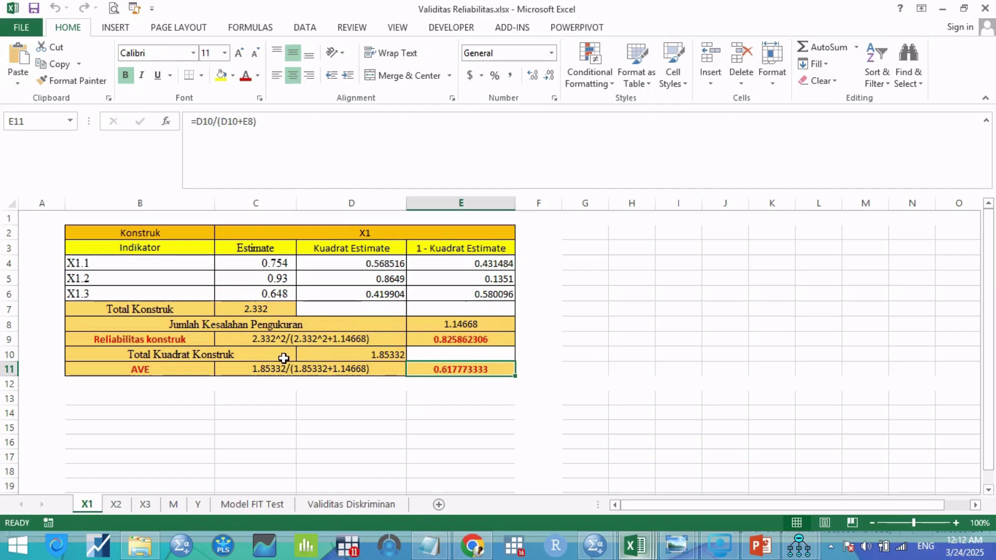
View the CR and AVE template section of the SEM Amos article in Chrome and return to the Amos loadings
click(472, 546)
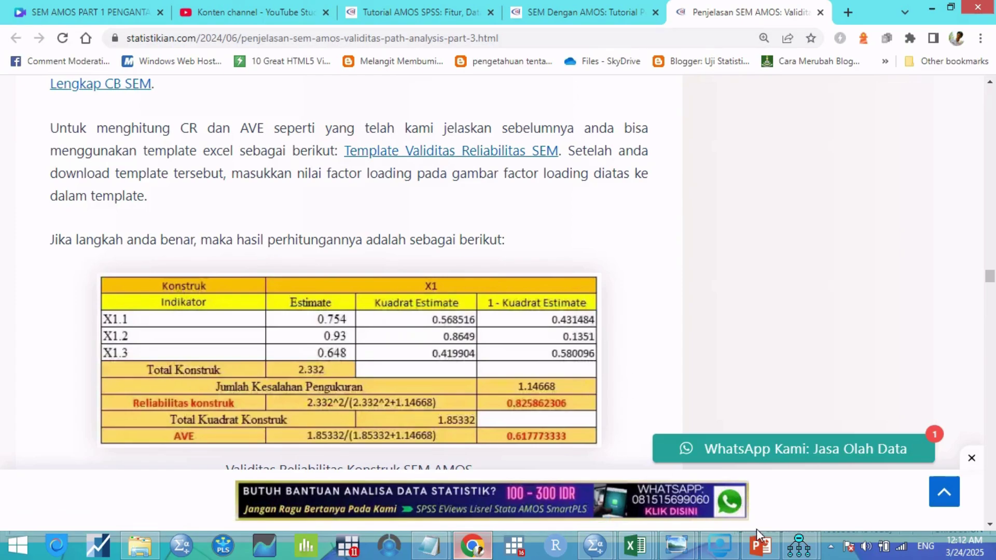
mouse_move(799, 545)
click(830, 459)
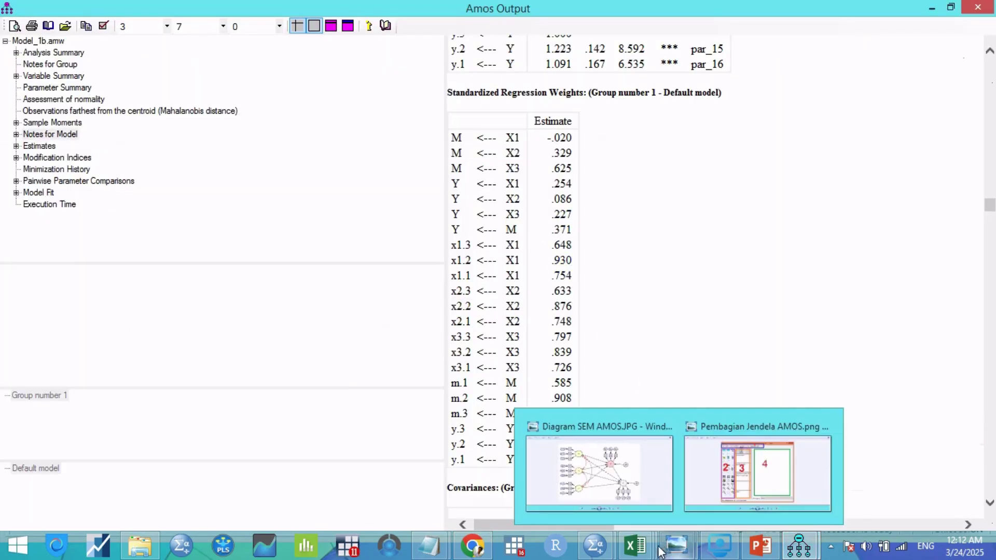
Switch to the Validitas Reliabilitas.xlsx workbook and insert two blank rows between indicators X1.1 and X1.2 on the X1 sheet
mouse_move(635, 545)
click(754, 480)
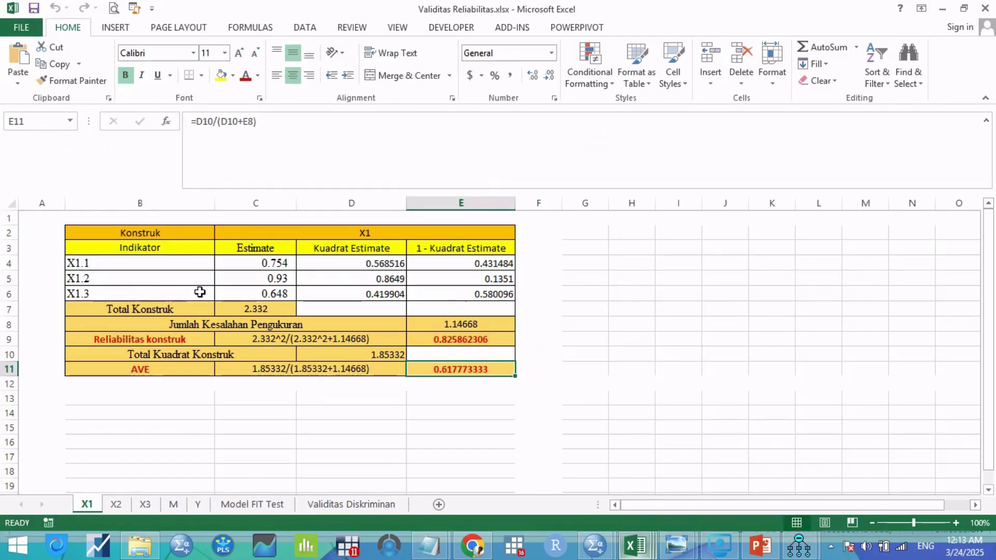
click(8, 279)
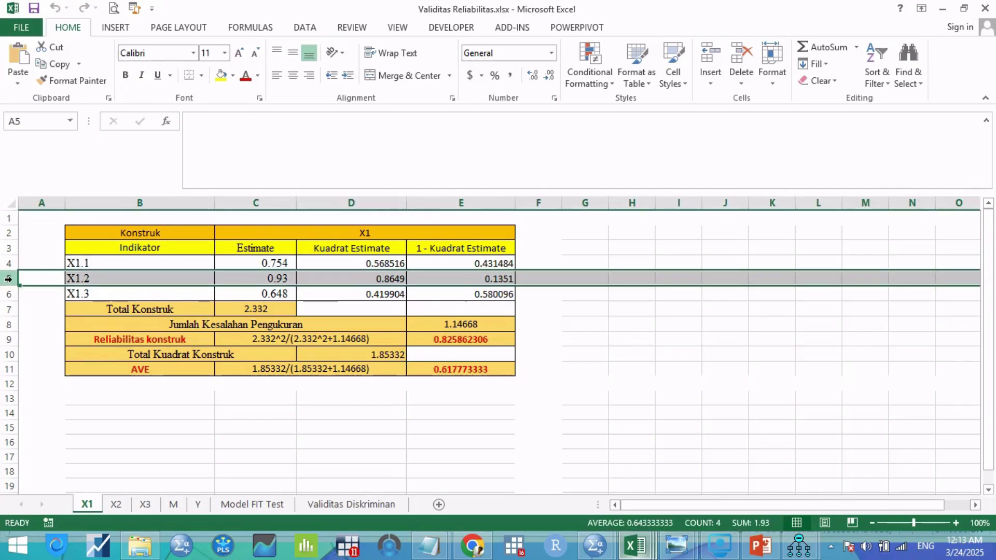
right_click(8, 279)
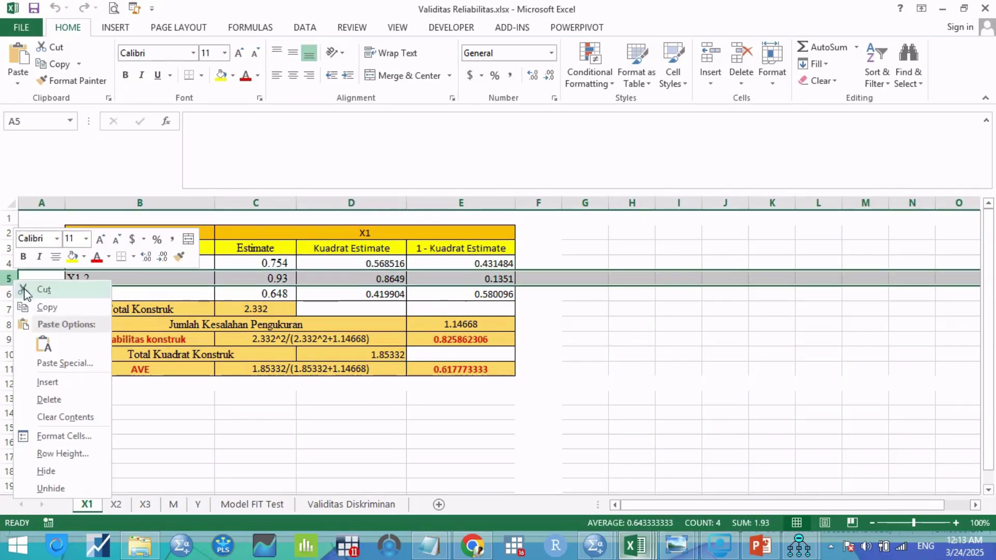
click(65, 387)
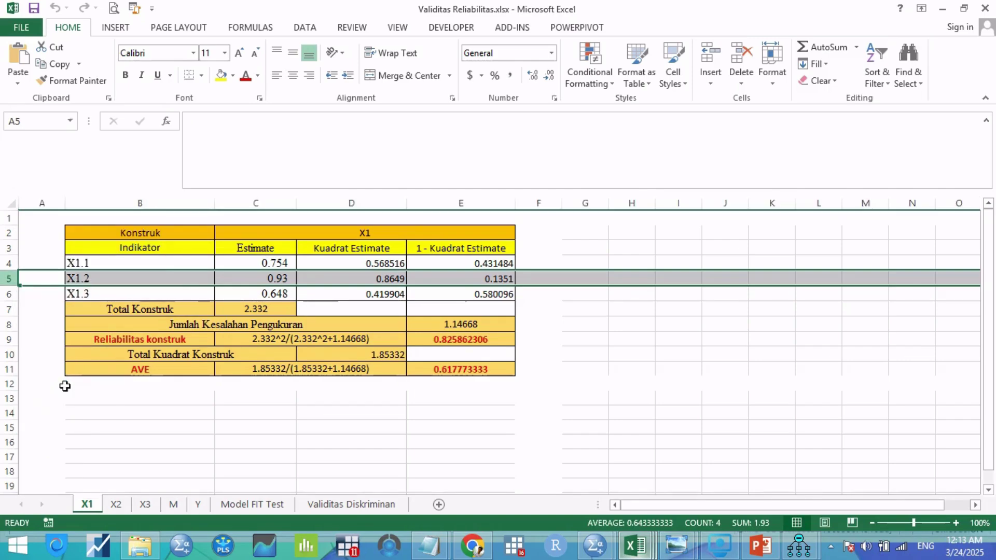
right_click(8, 279)
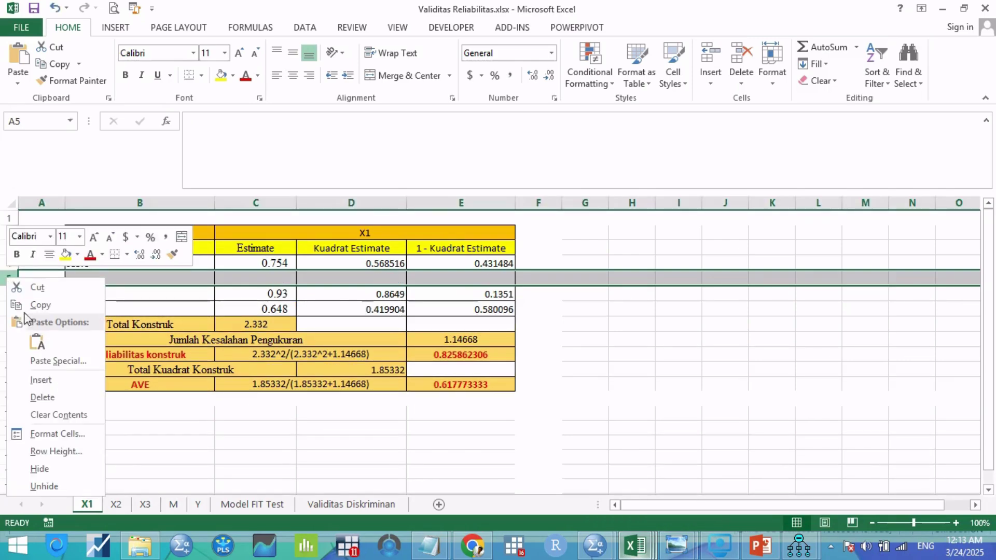
click(52, 379)
Fill the added X1 rows, continuing the labels through X1.5 and copying down the 0.754 estimate and both squared-estimate formulas
click(174, 265)
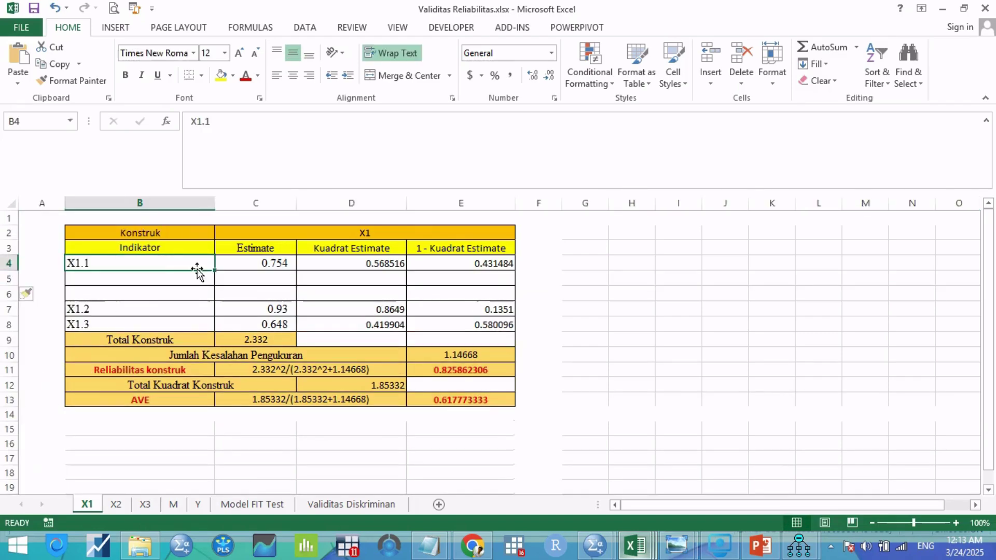
drag(215, 270, 215, 331)
click(278, 265)
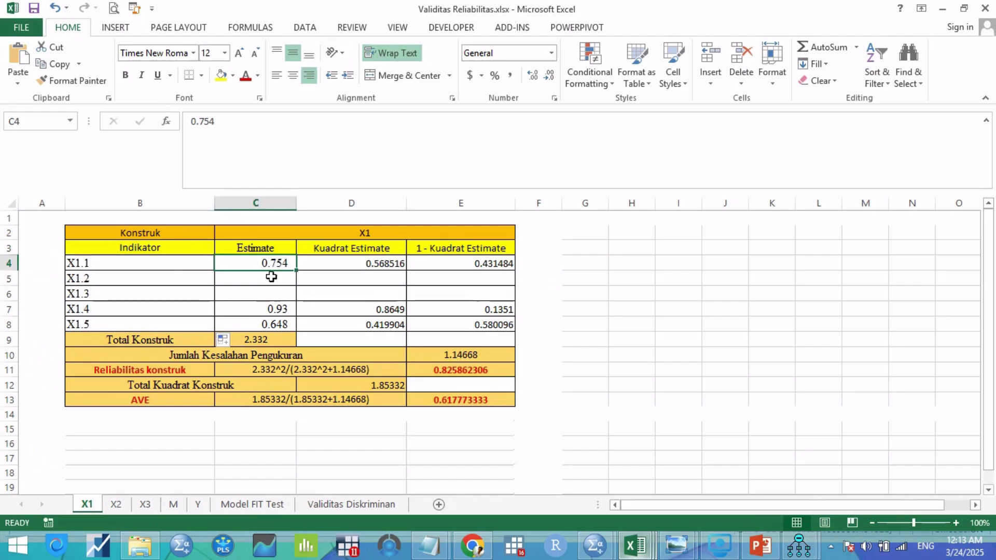
click(249, 276)
click(289, 264)
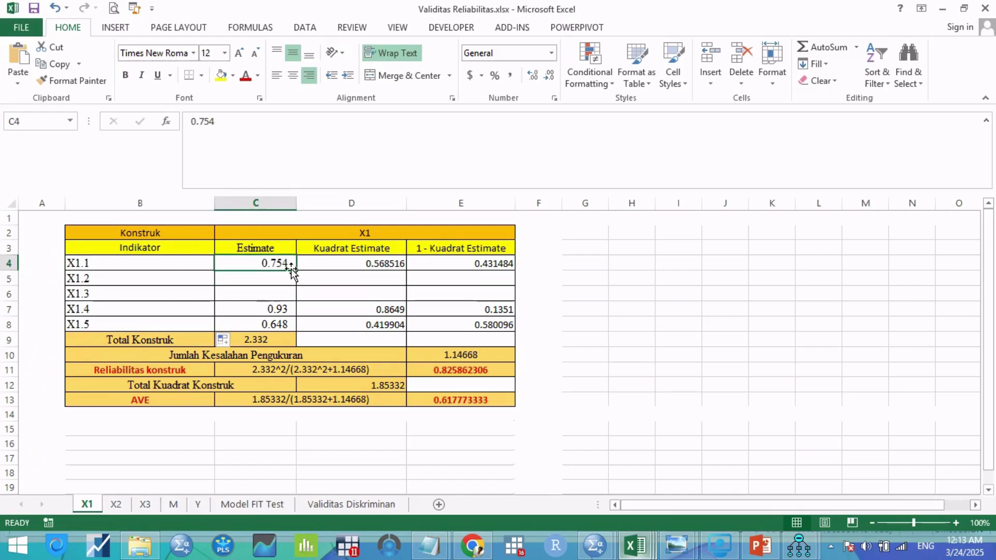
drag(295, 271, 293, 298)
drag(384, 263, 502, 331)
Enter the threshold 0.7 in F11 and the verdict "reliabel" in G11, beside the X1 construct reliability
click(472, 370)
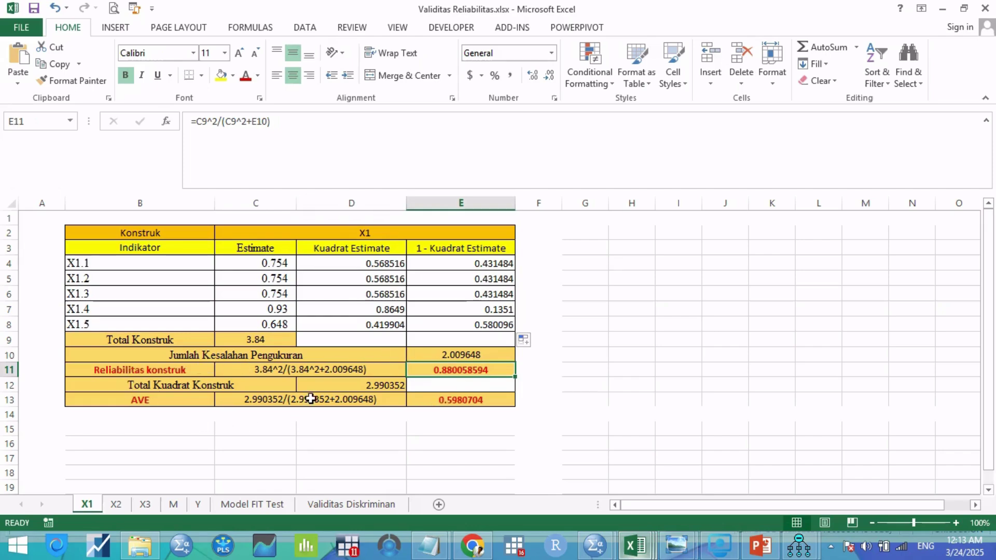
click(539, 370)
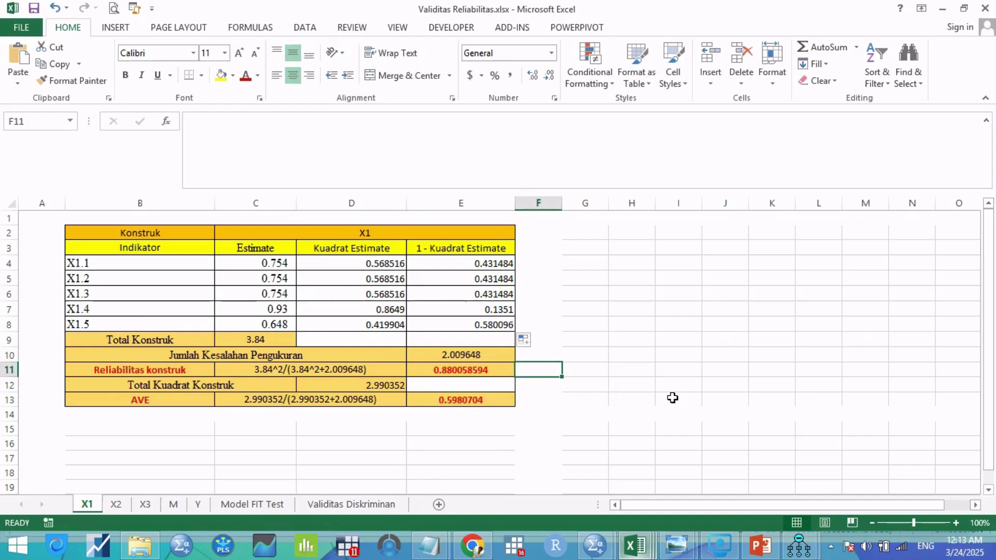
text(0.)
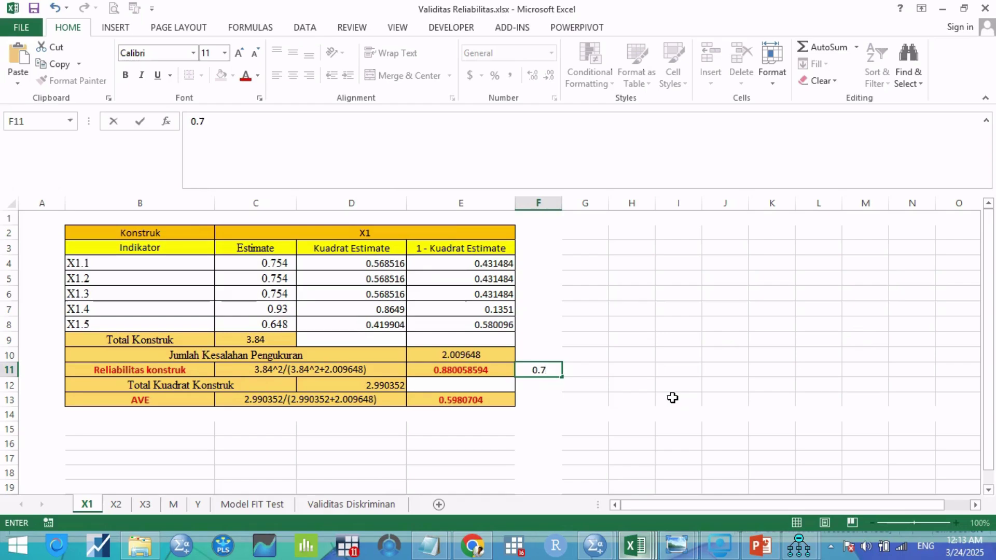
text(7)
key(Tab)
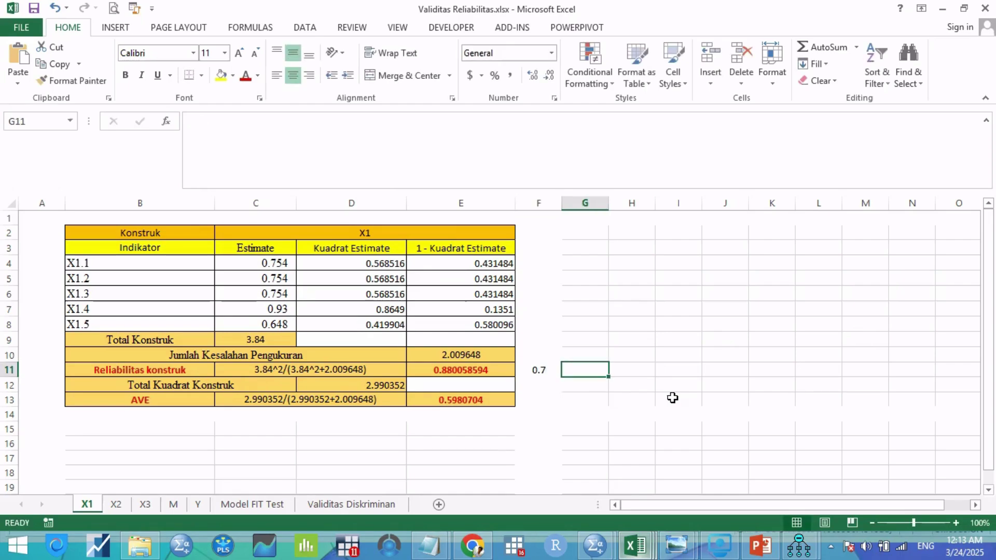
text(rel)
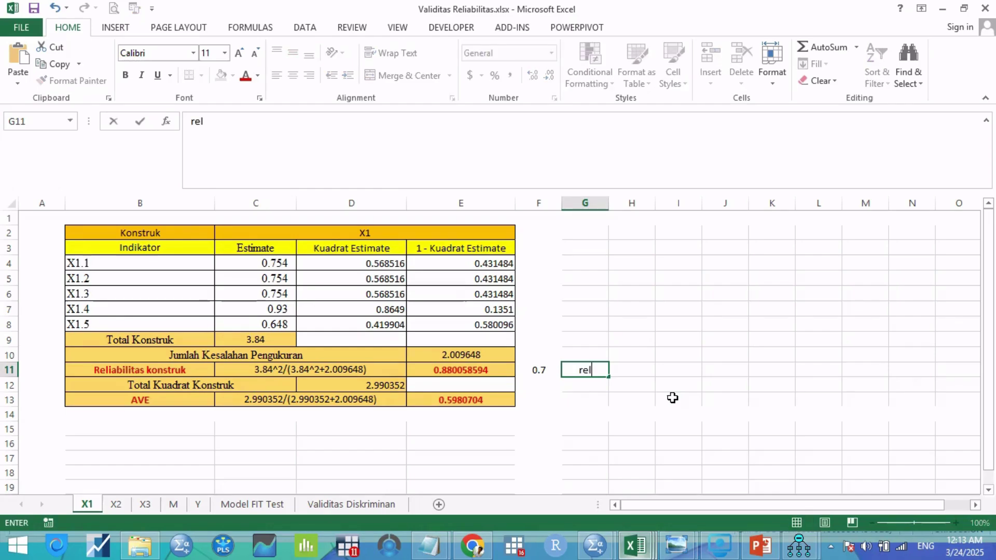
text(iabel)
key(Return)
Enter the threshold 0.5 in F13 and the verdict "reliabel" in G13, beside the X1 AVE
key(Down)
key(Left)
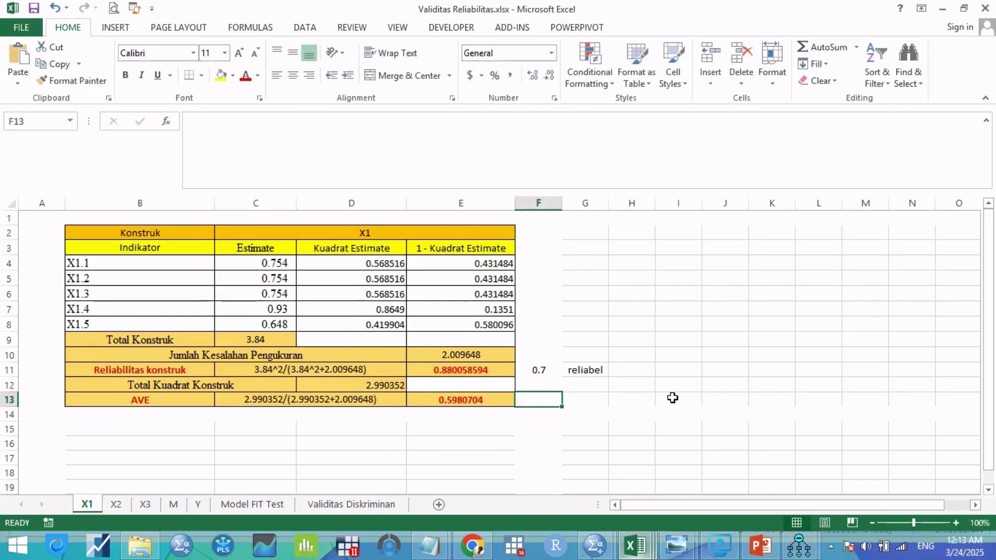
text(0.5)
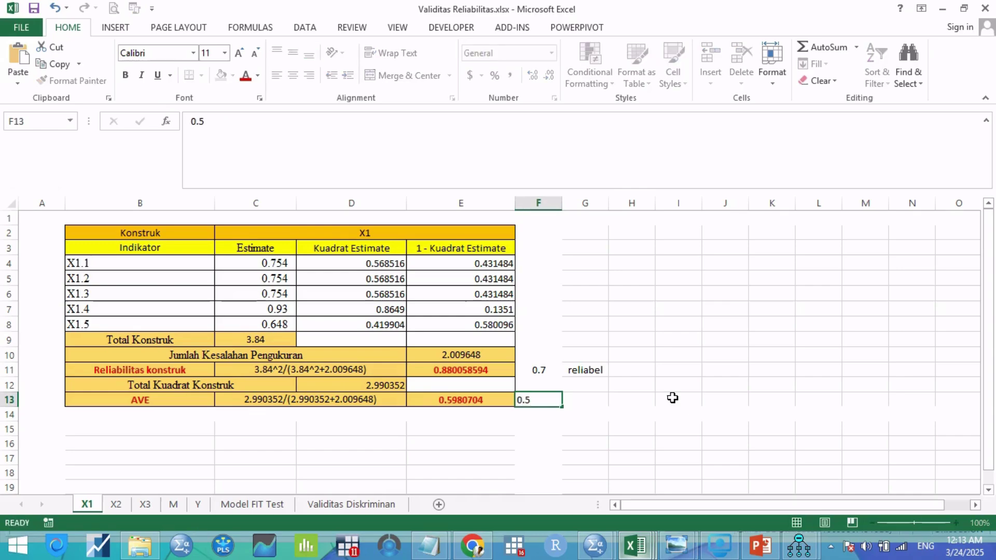
key(Right)
text(r)
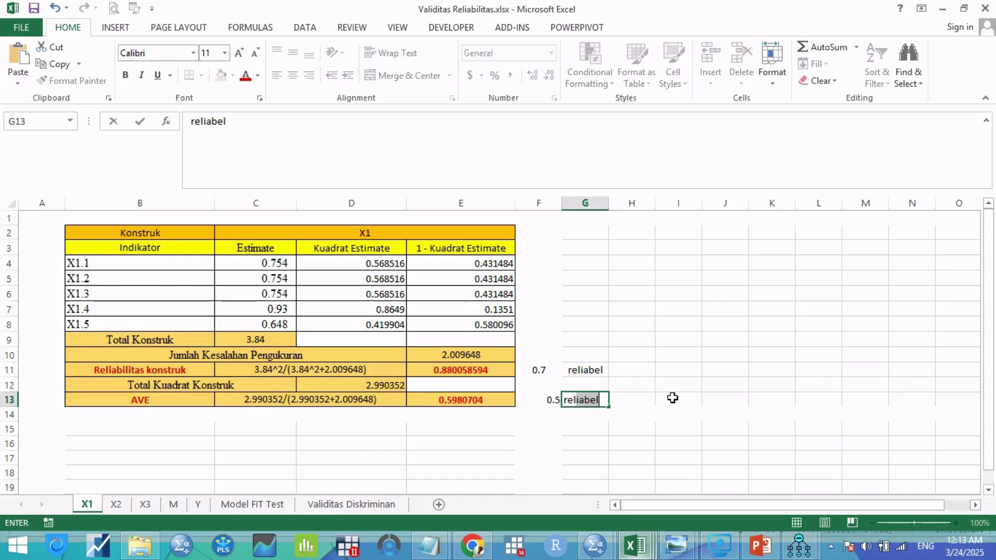
text(eliabel)
key(Return)
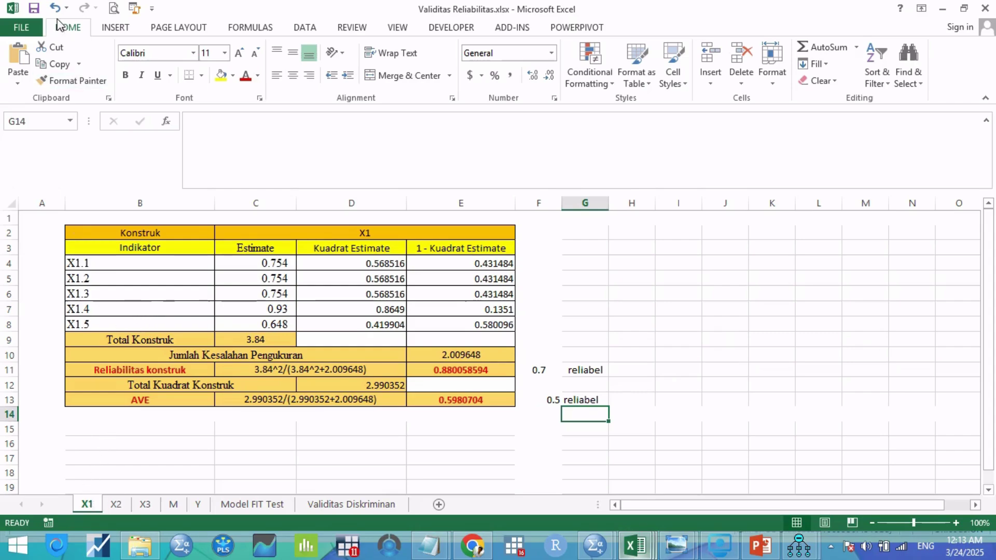
Review the construct tables on the X2, X3, M and Y sheets, checking Y's construct reliability and AVE formulas
click(121, 511)
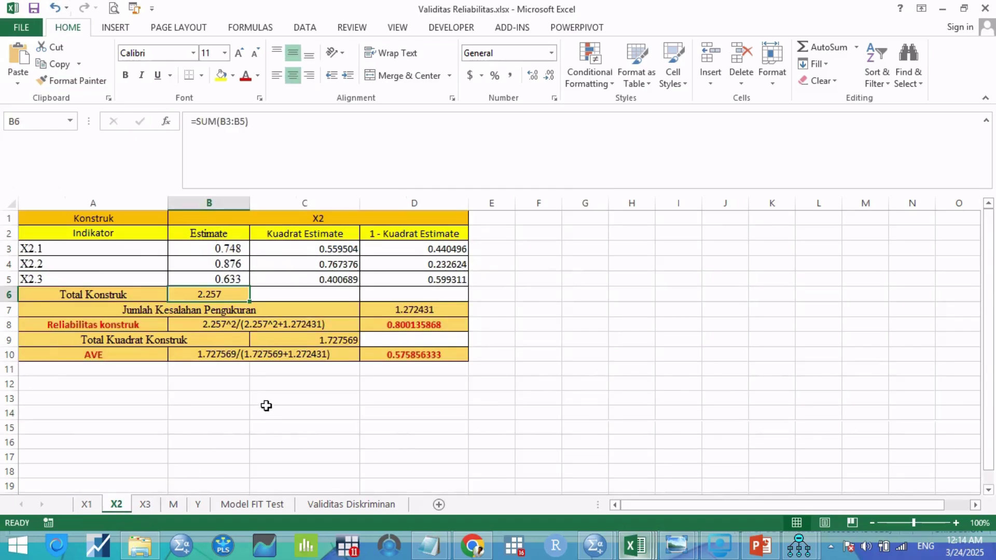
click(147, 507)
click(176, 508)
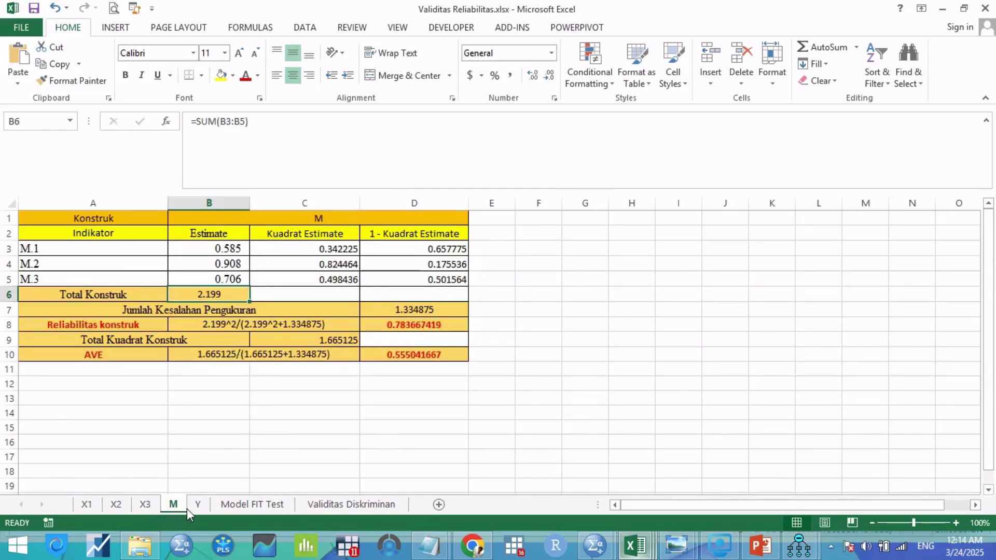
click(200, 508)
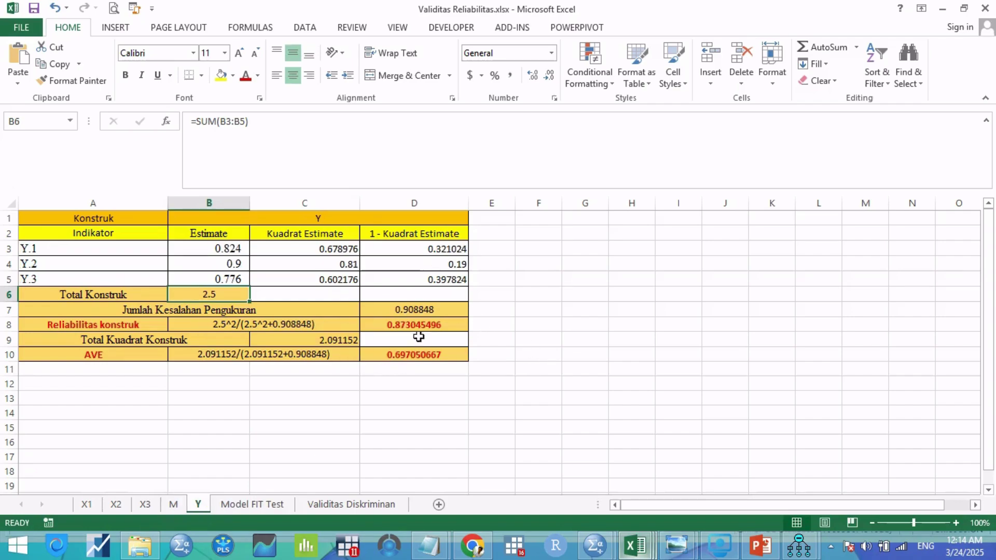
click(446, 324)
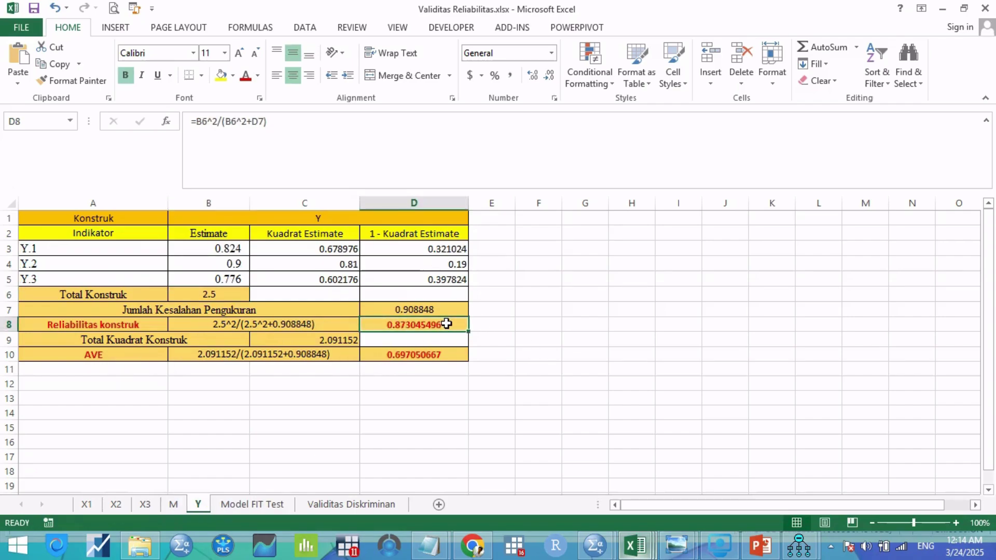
click(447, 356)
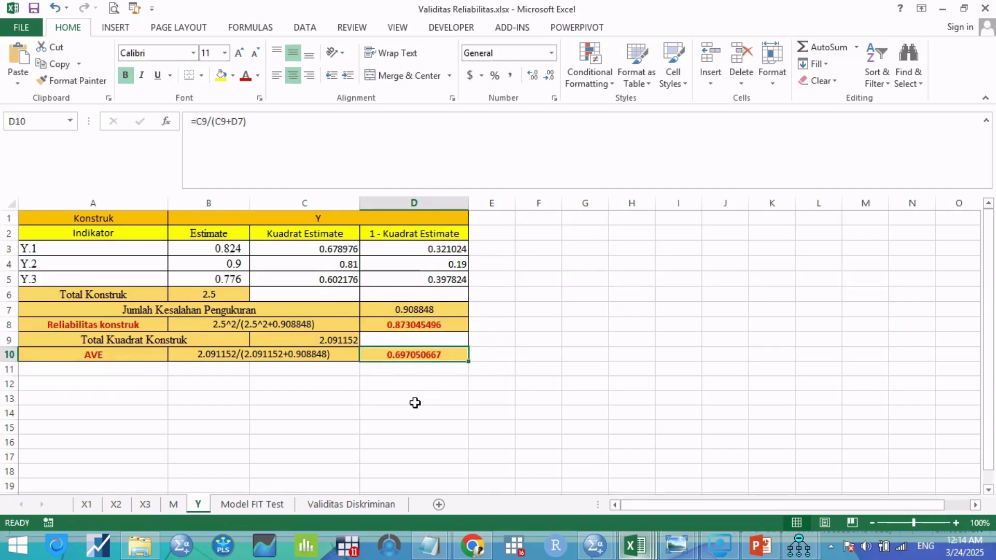
Enter the alternative thresholds 0.6 in E8 and 0.5 in F8, beside the construct reliability on the Y sheet
click(436, 325)
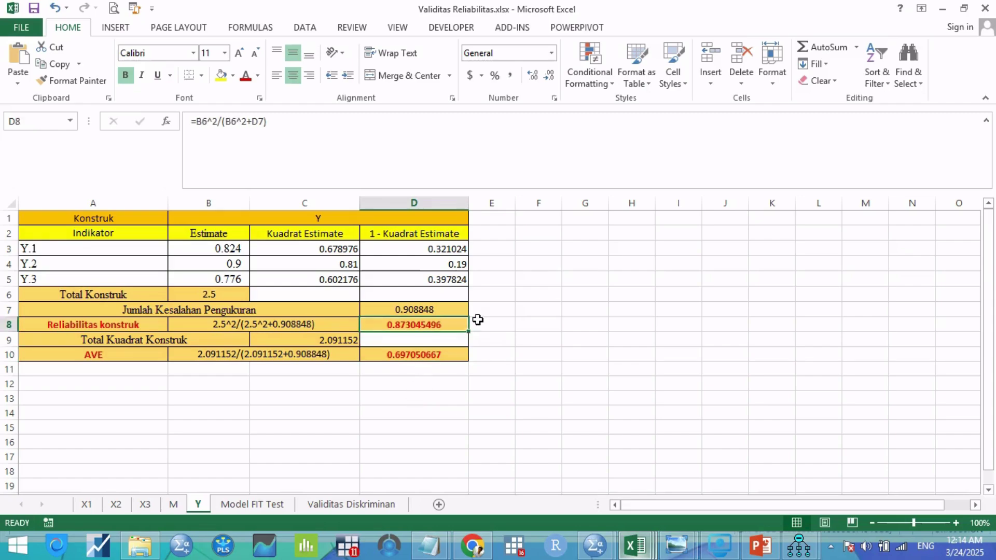
click(477, 321)
text(0.6)
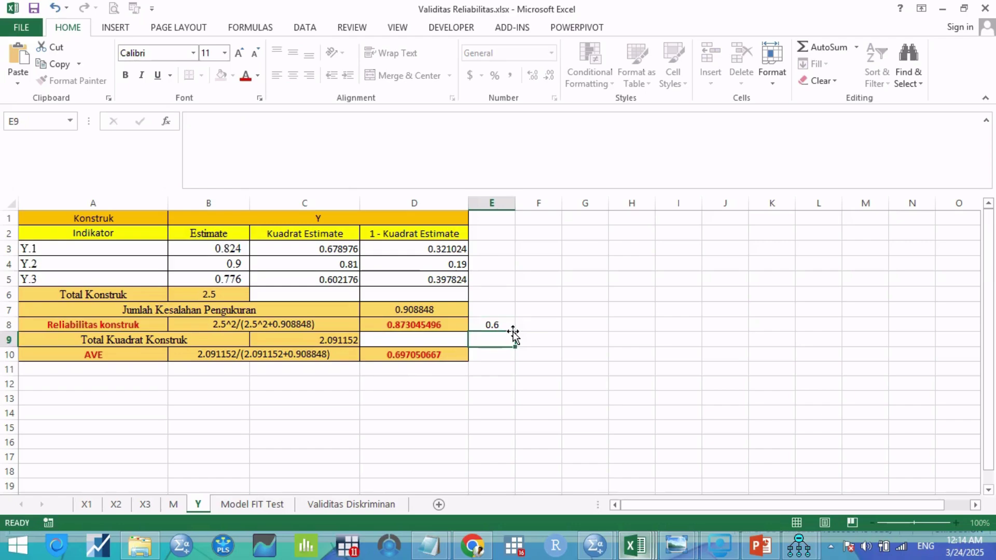
key(Tab)
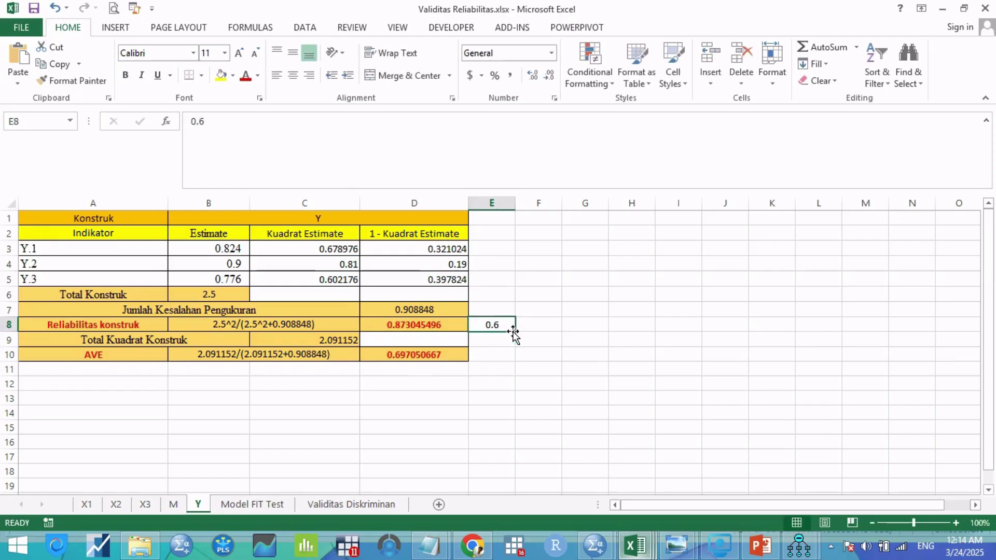
text(0.5)
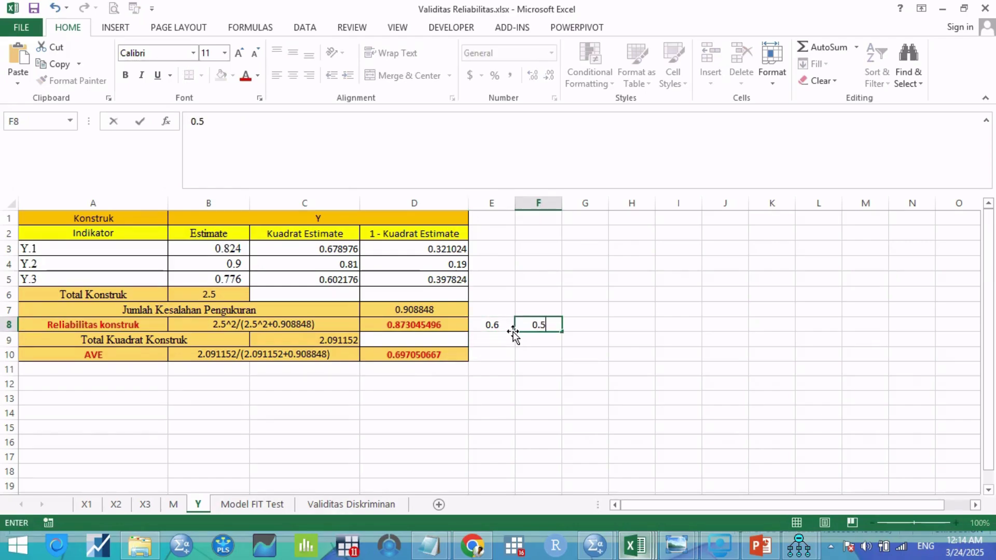
key(Return)
key(Down)
key(Left)
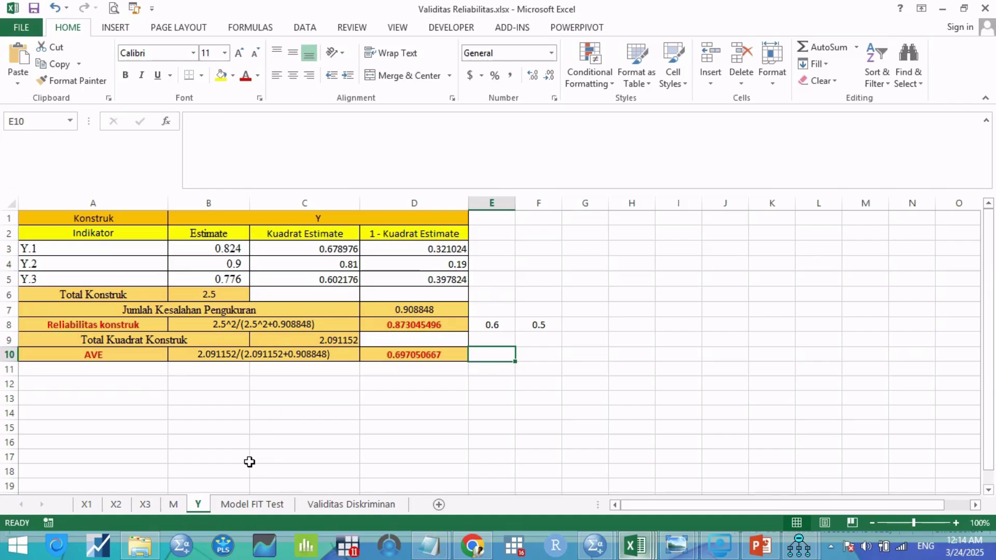
Open the Validitas Diskriminan sheet and inspect the square-root AVE formula for X1 in cell C3
click(351, 504)
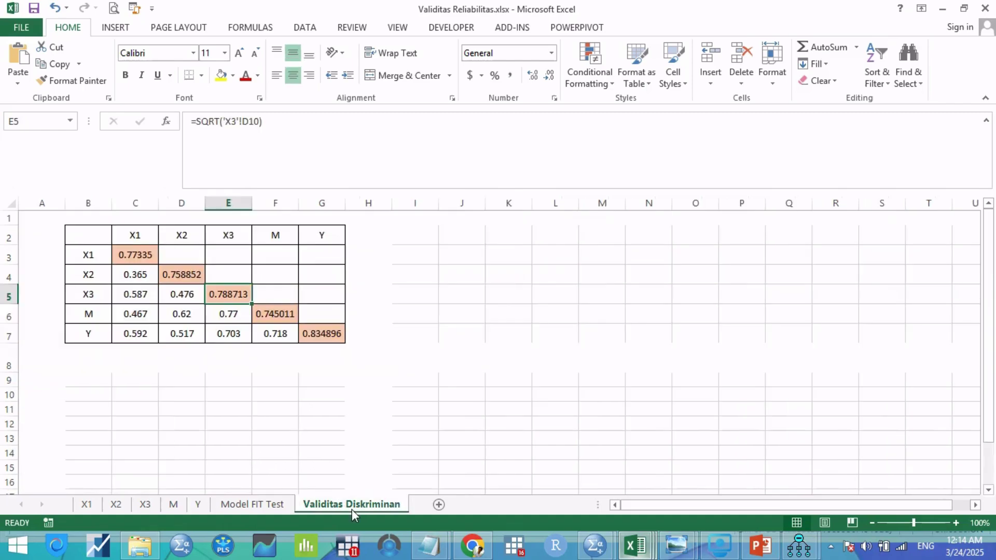
click(289, 397)
click(133, 255)
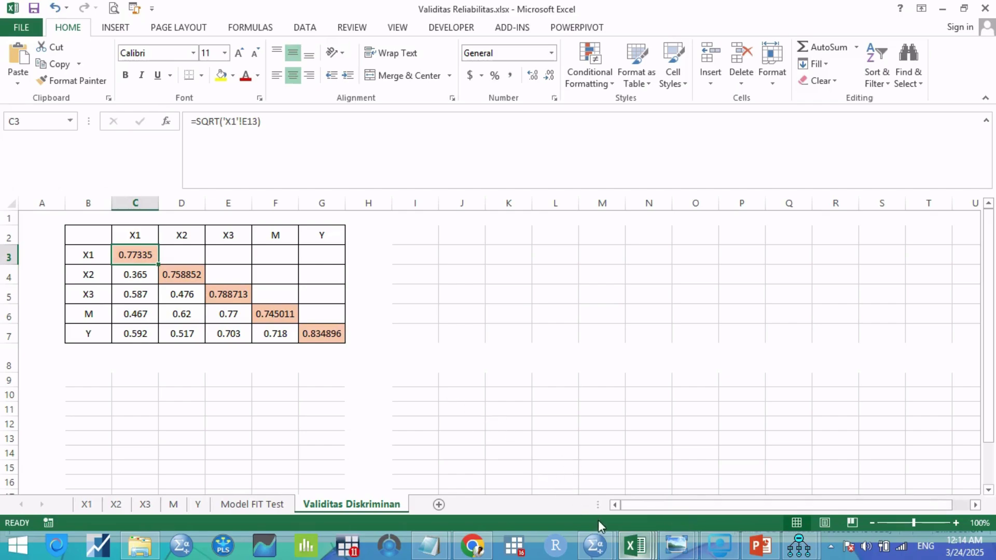
Switch to the SEM Amos article in Chrome and highlight "forner larcker criterion" in the Validitas Diskriminan section
click(470, 542)
scroll(98, 340, down, 8)
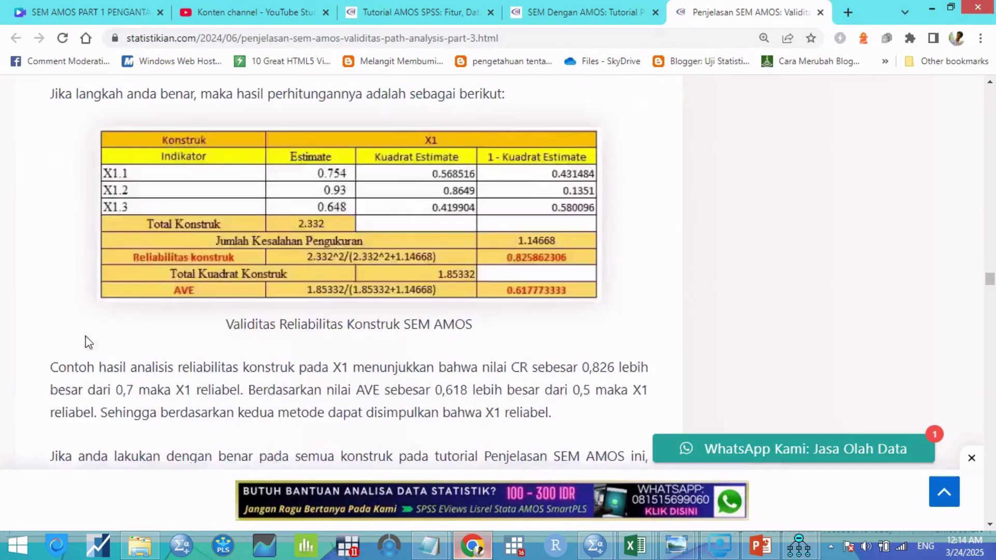
scroll(110, 343, down, 5)
scroll(109, 343, up, 4)
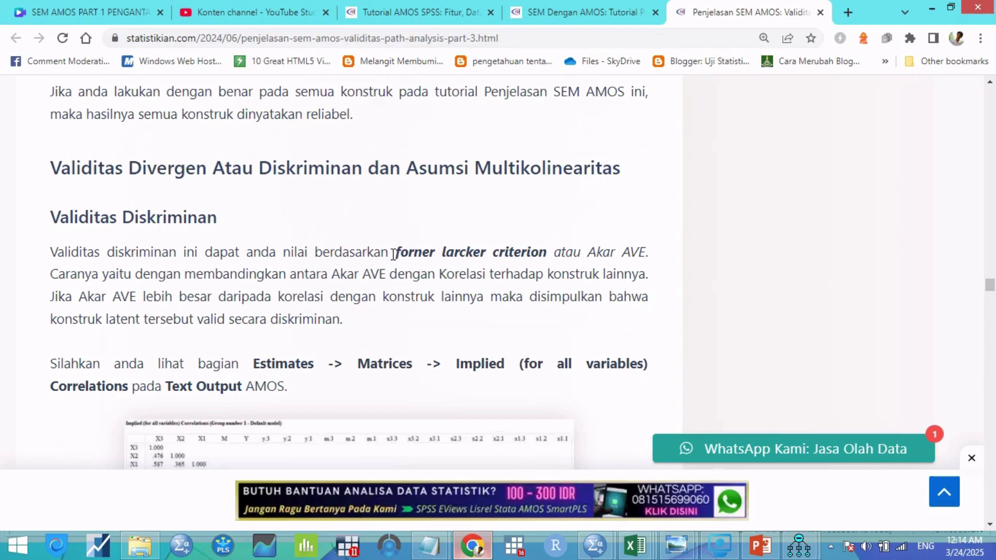
drag(396, 254, 548, 256)
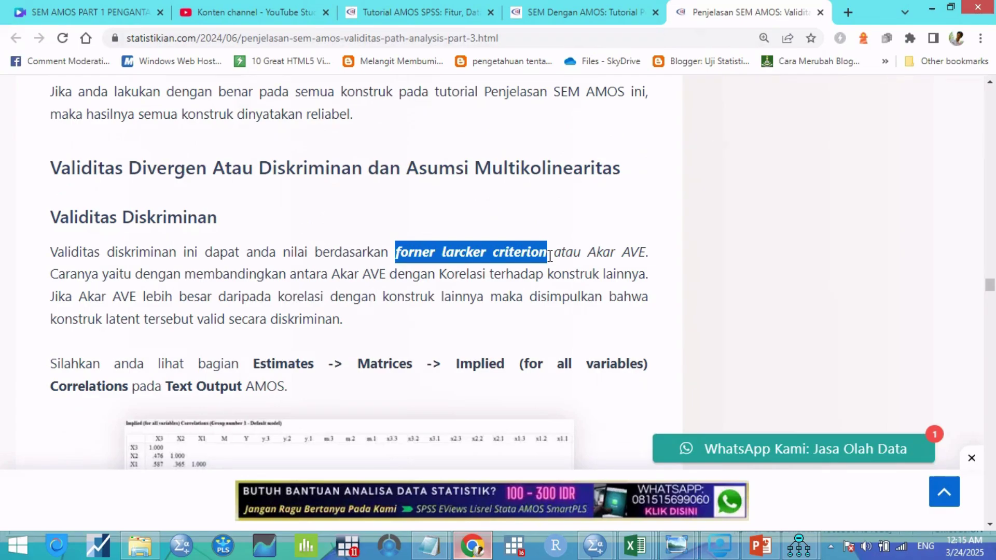
Return to the Validitas Diskriminan sheet in Excel and open the X1 sheet to view its AVE
click(634, 545)
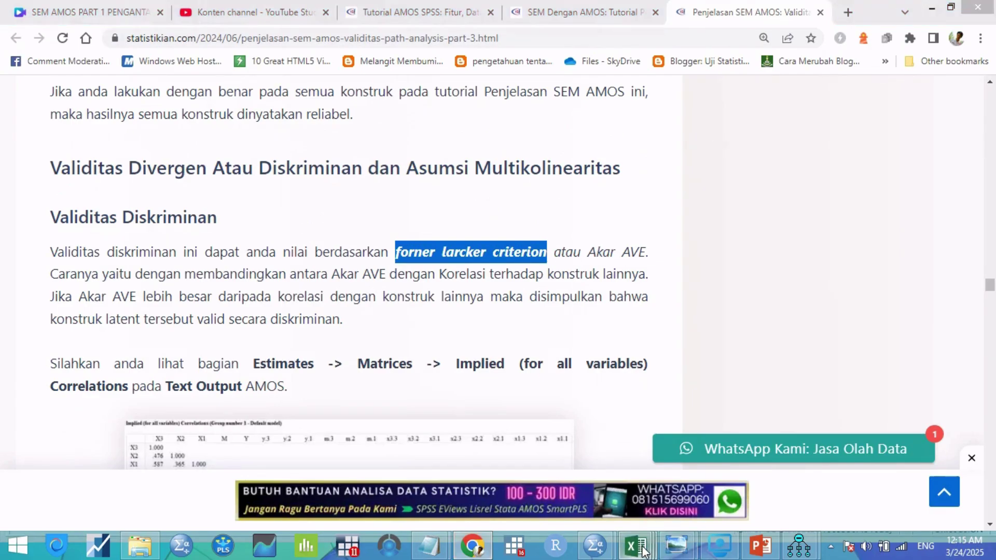
click(748, 478)
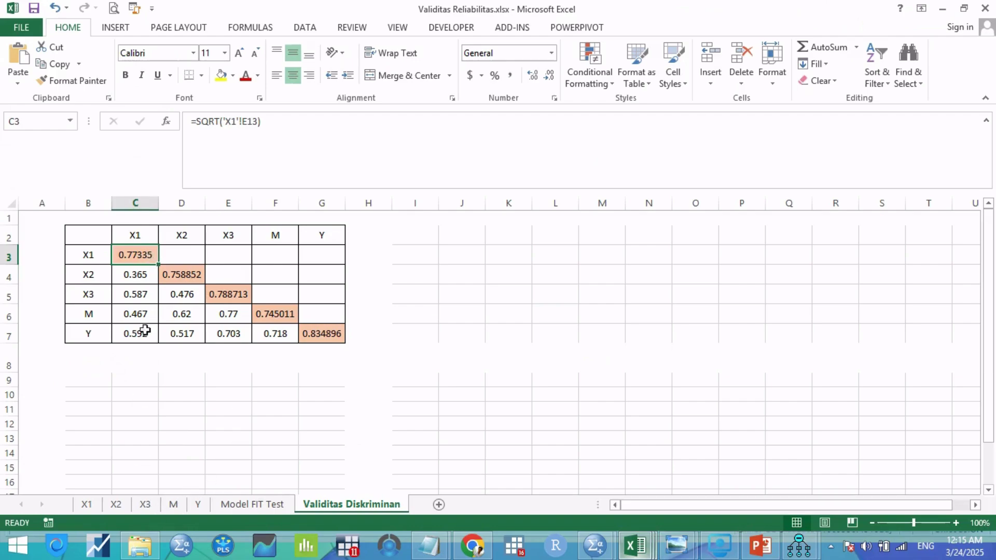
click(88, 506)
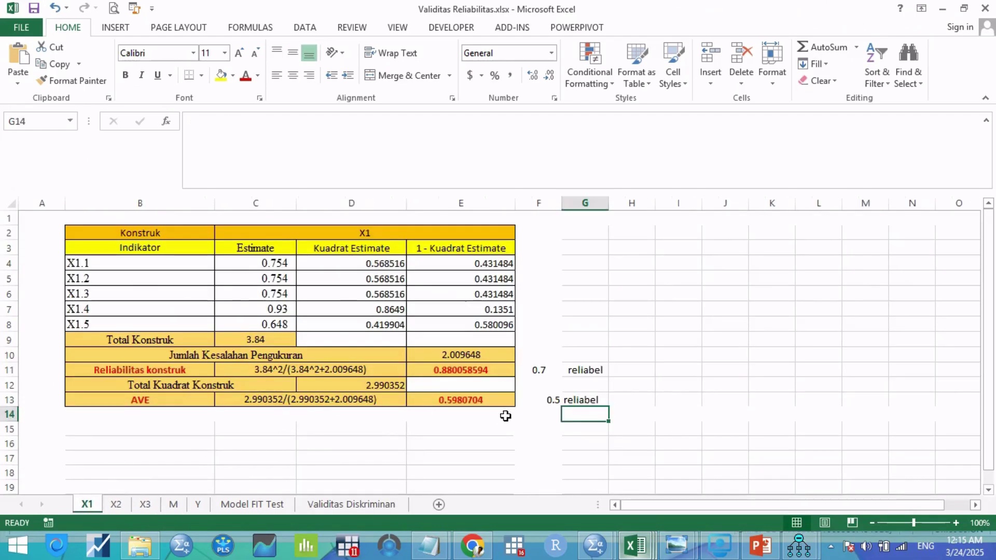
Inspect the AVE formula in E13 on the X1 sheet and compare C3 with correlations C4:C7 on the Validitas Diskriminan sheet
click(487, 400)
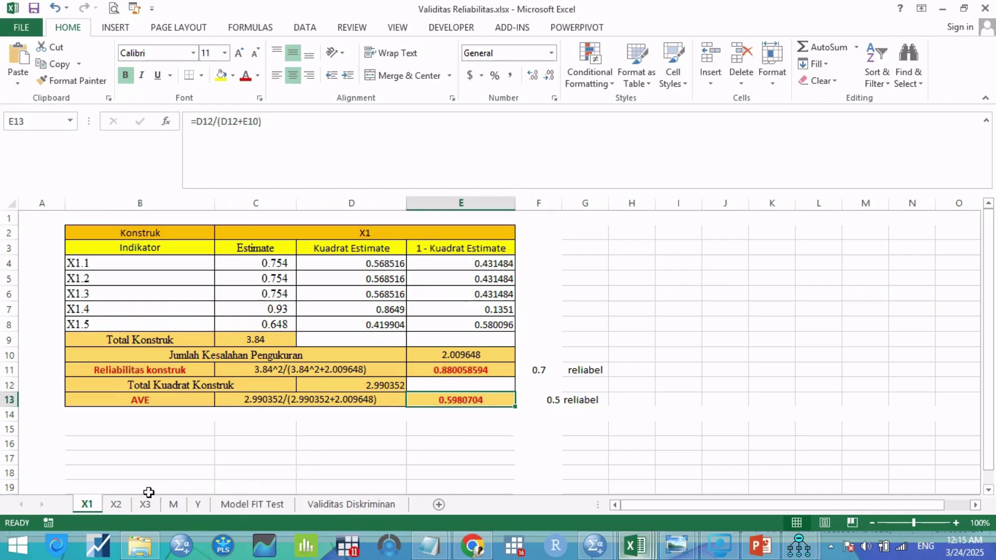
click(351, 504)
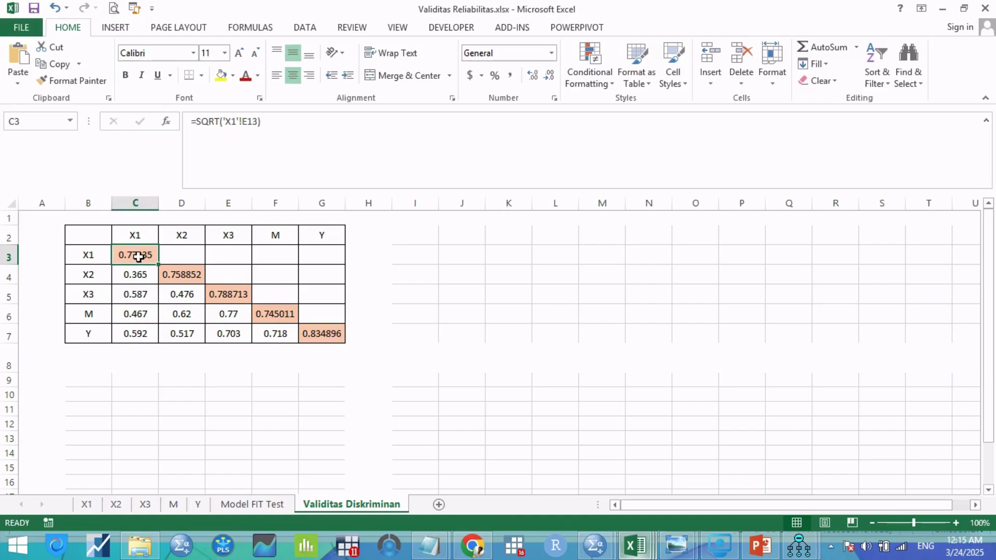
click(118, 277)
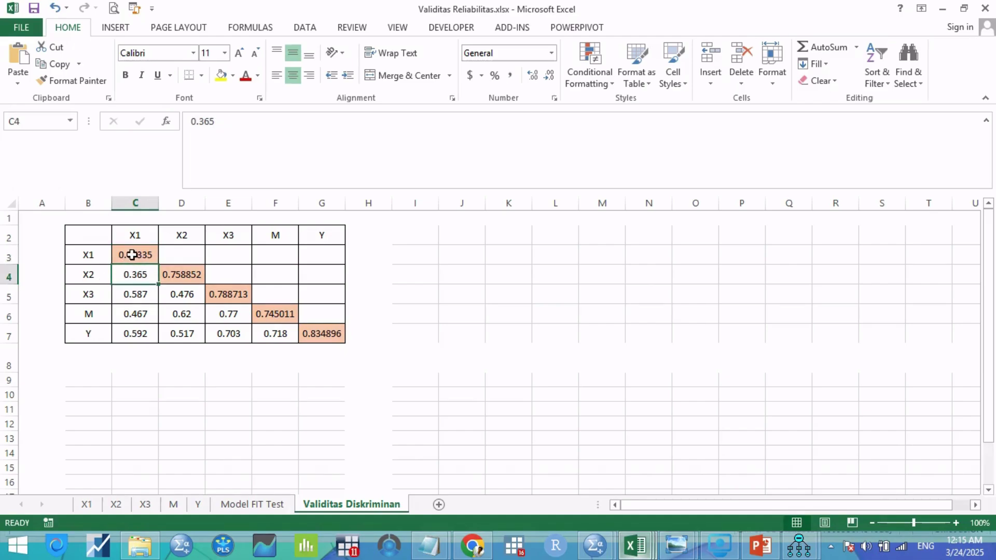
click(133, 255)
click(135, 274)
drag(135, 274, 133, 334)
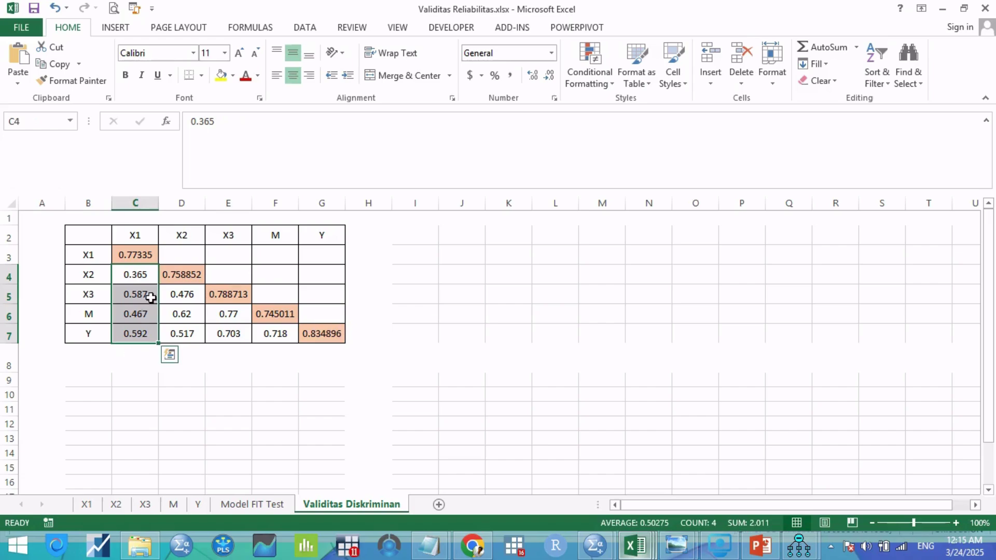
Check X1's correlations with X2, X3, M and Y one by one in cells C4 to C7
click(134, 275)
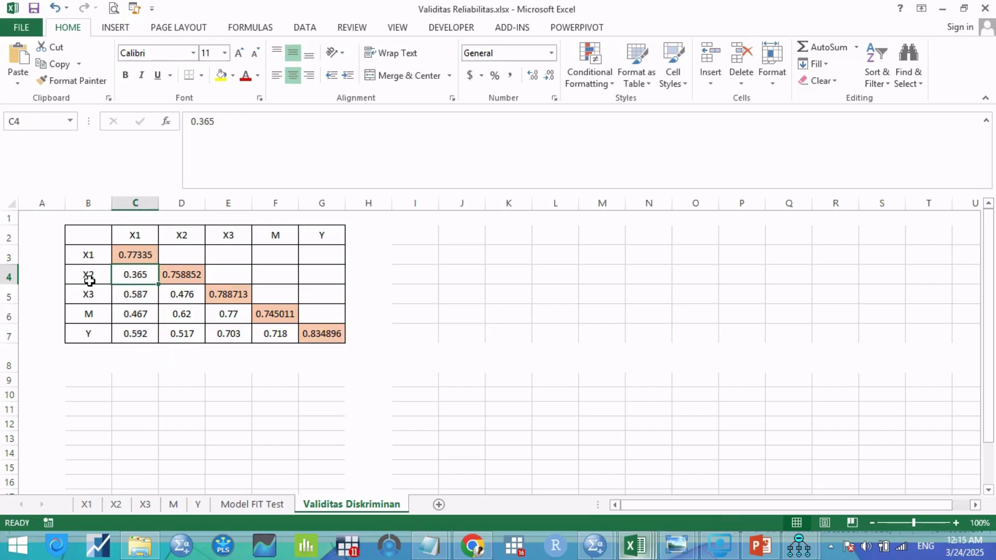
click(132, 293)
click(135, 317)
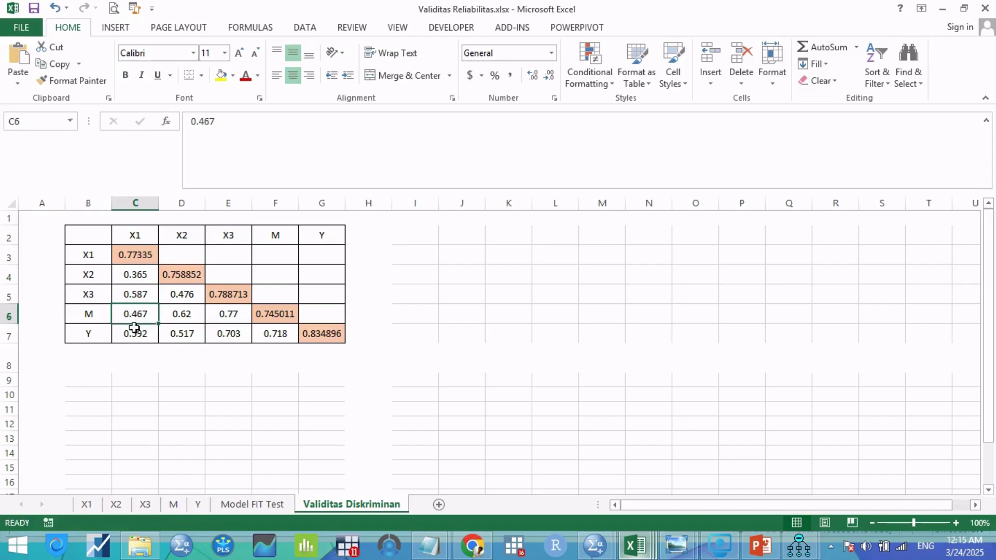
click(136, 332)
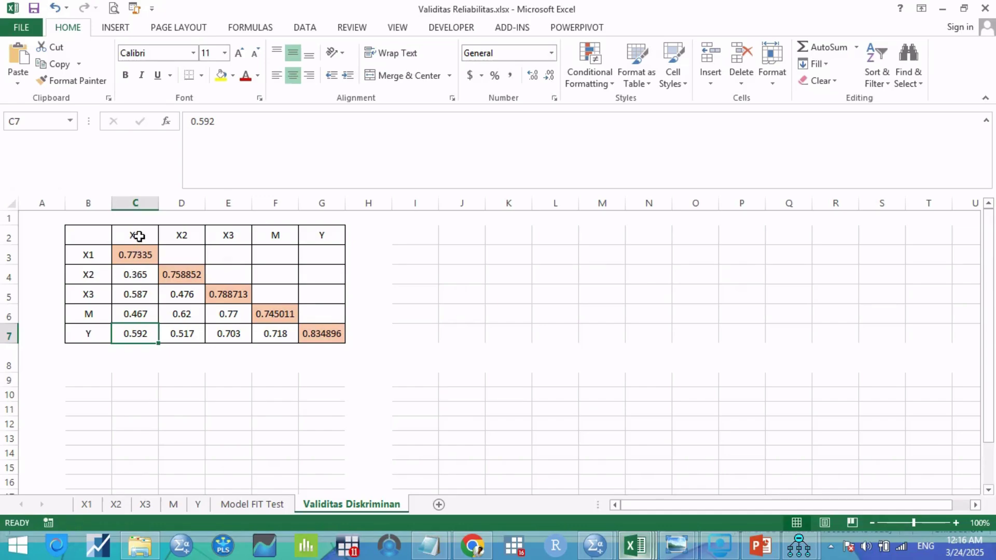
click(141, 280)
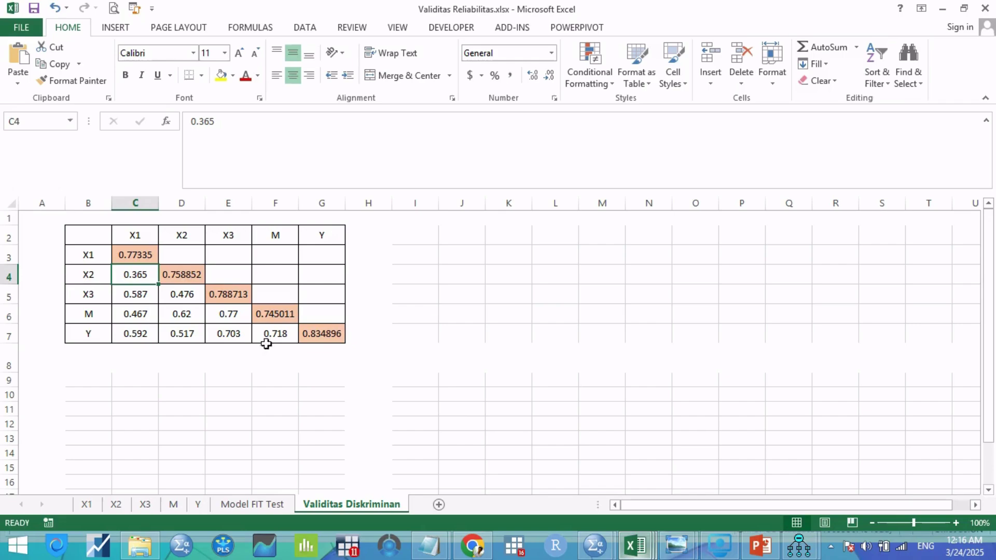
Switch to the Amos Output window and examine the latent constructs in the Implied (for all variables) Correlations table
click(797, 551)
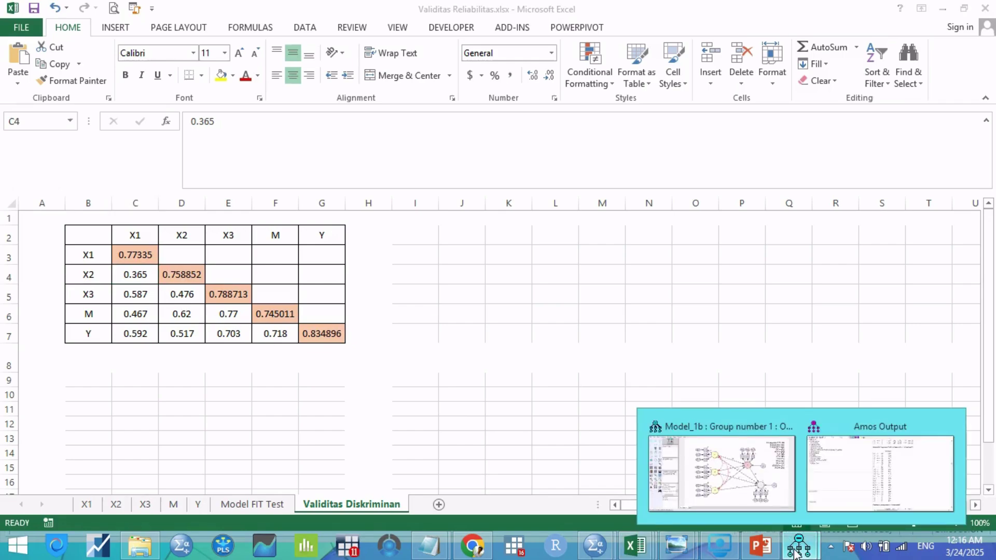
click(863, 495)
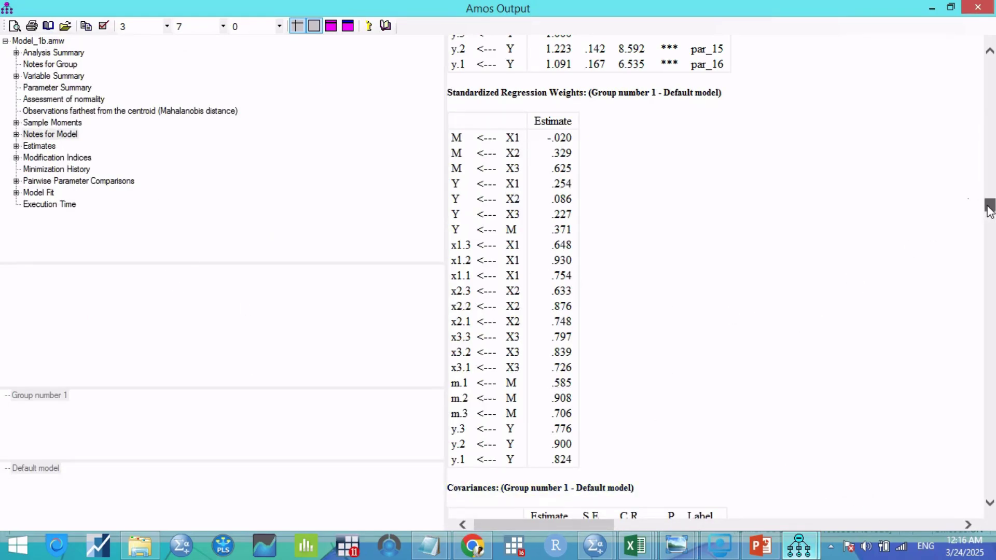
drag(989, 210, 989, 252)
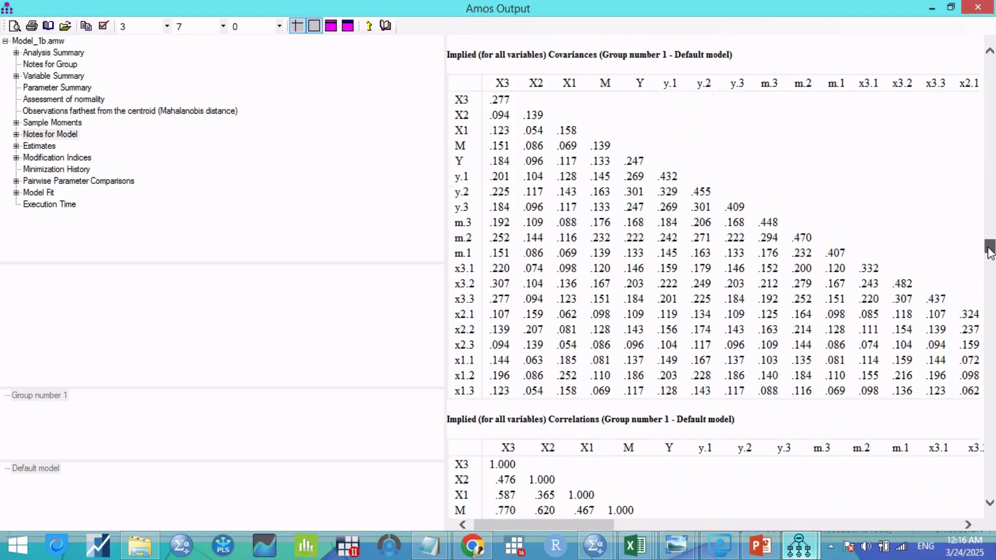
click(714, 499)
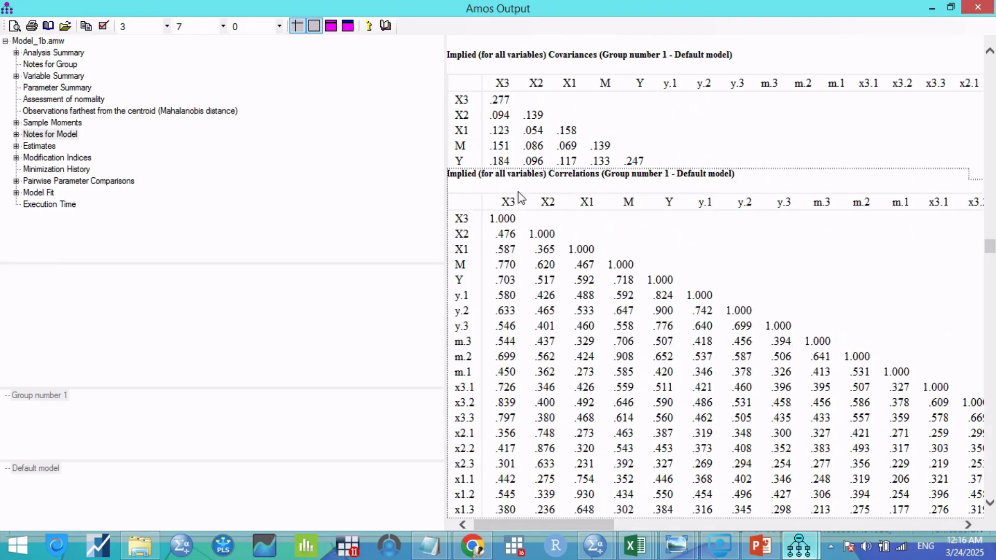
scroll(701, 271, down, 3)
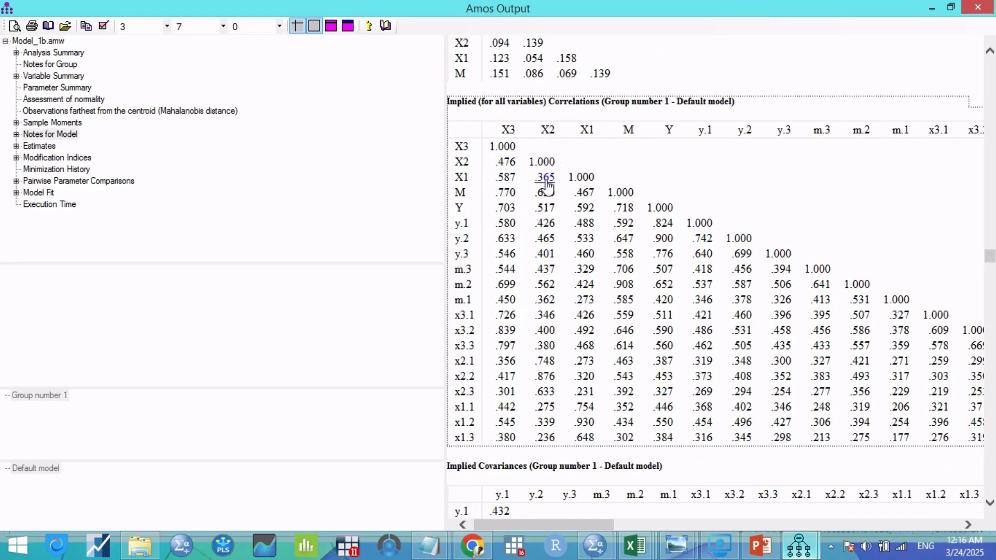
Return to Validitas Reliabilitas.xlsx in Excel and check the X1–X3 correlation in cell C5
mouse_move(761, 547)
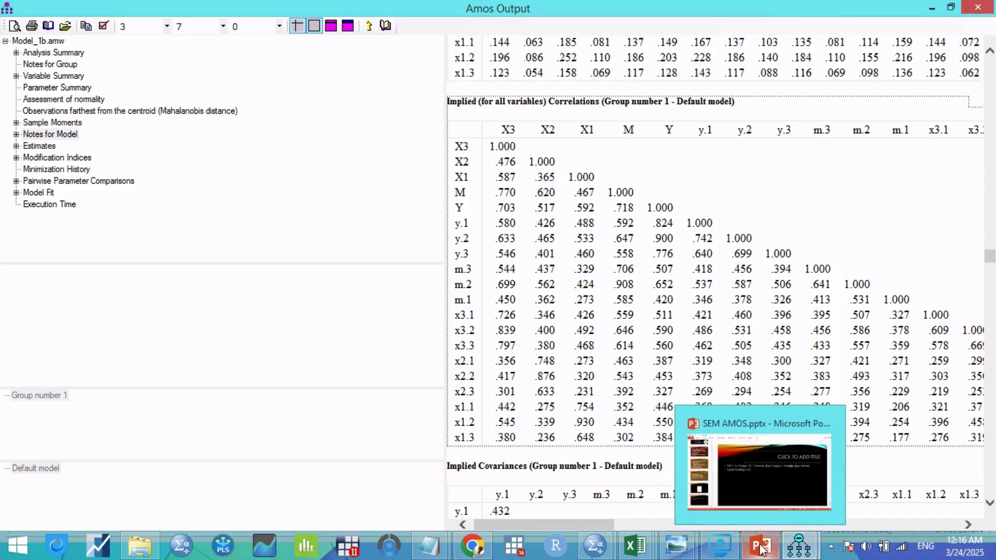
mouse_move(635, 546)
click(762, 492)
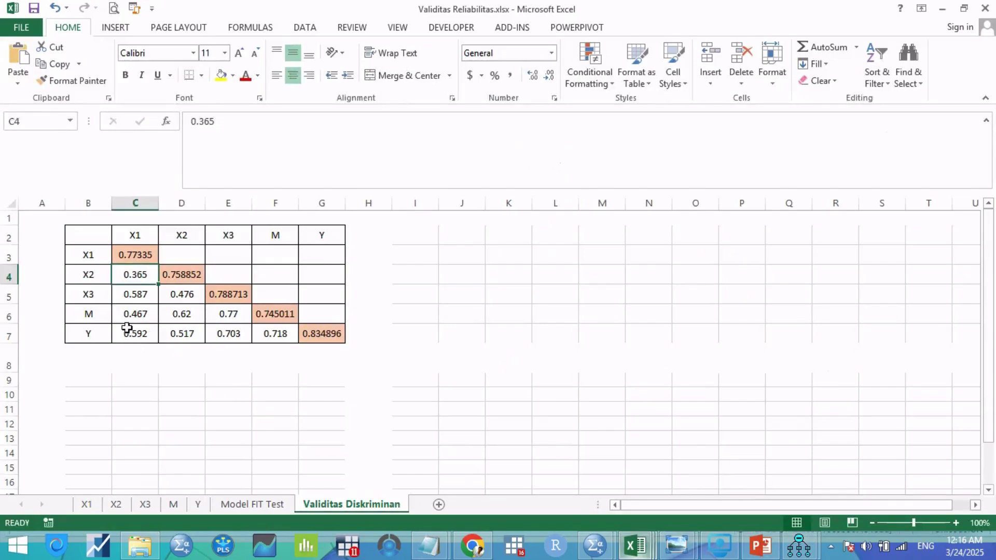
click(143, 293)
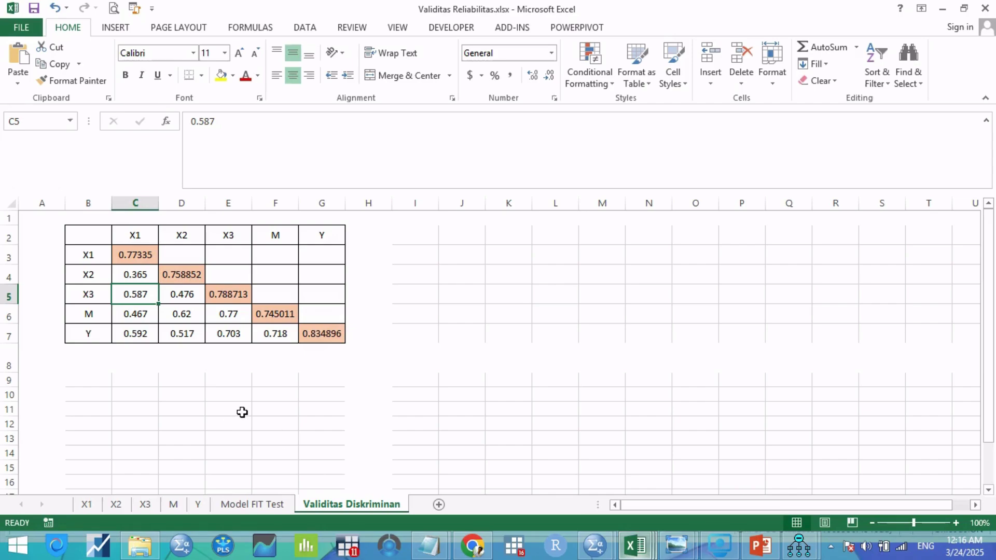
Review the LANGKAH 1 slide of SEM AMOS.pptx in PowerPoint and return to the Validitas Diskriminan sheet in Excel
click(760, 546)
click(120, 212)
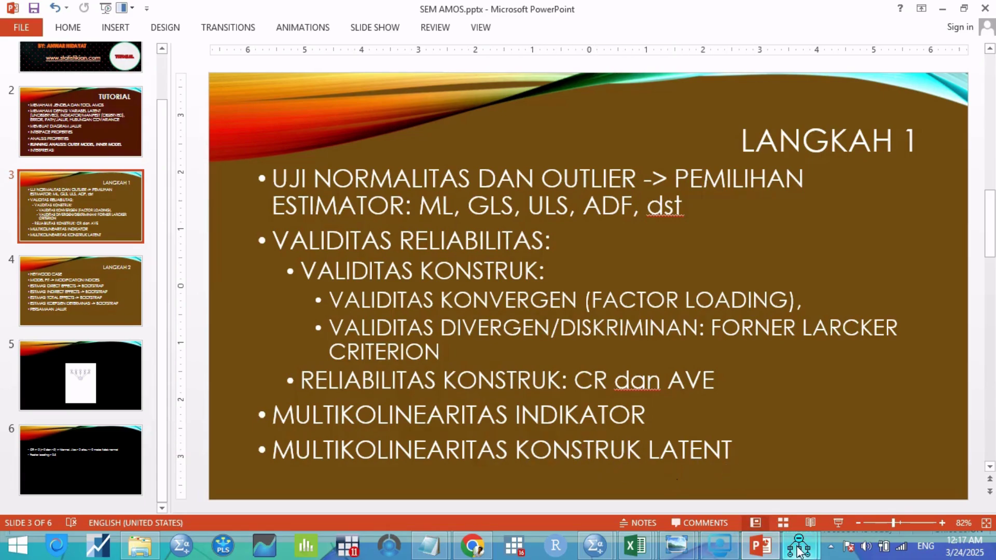
mouse_move(643, 552)
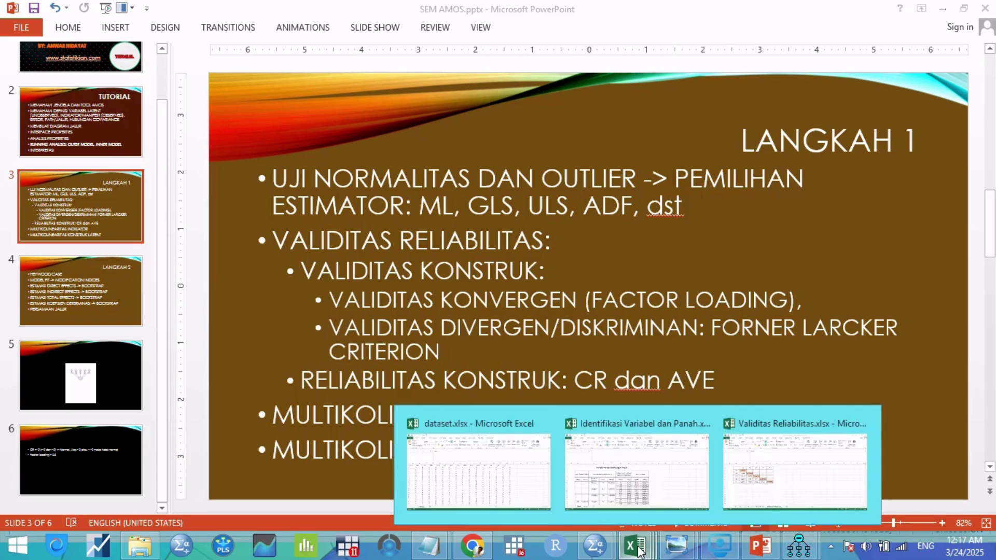
click(771, 473)
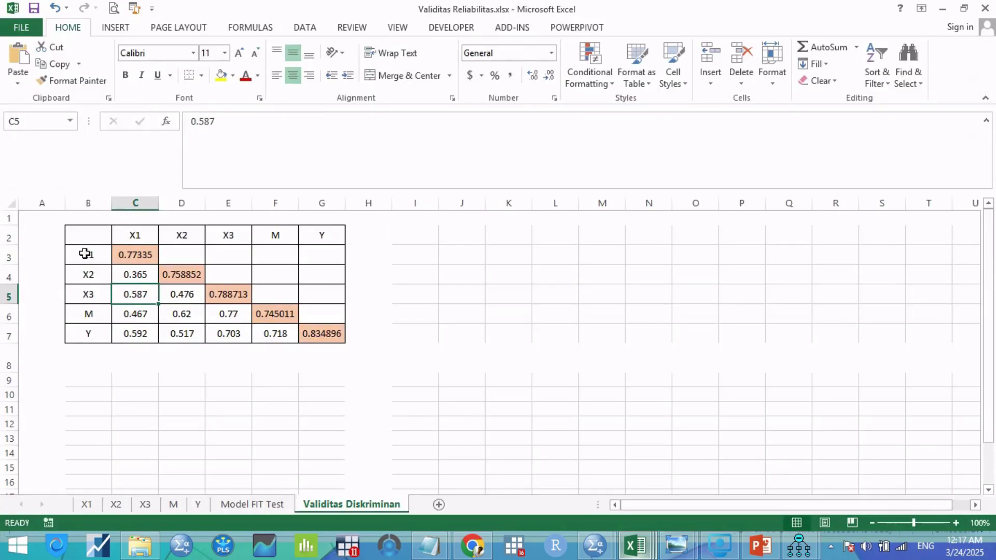
Try an example X1–X2 correlation of 0.92 in cell C4 and undo the entry
click(131, 276)
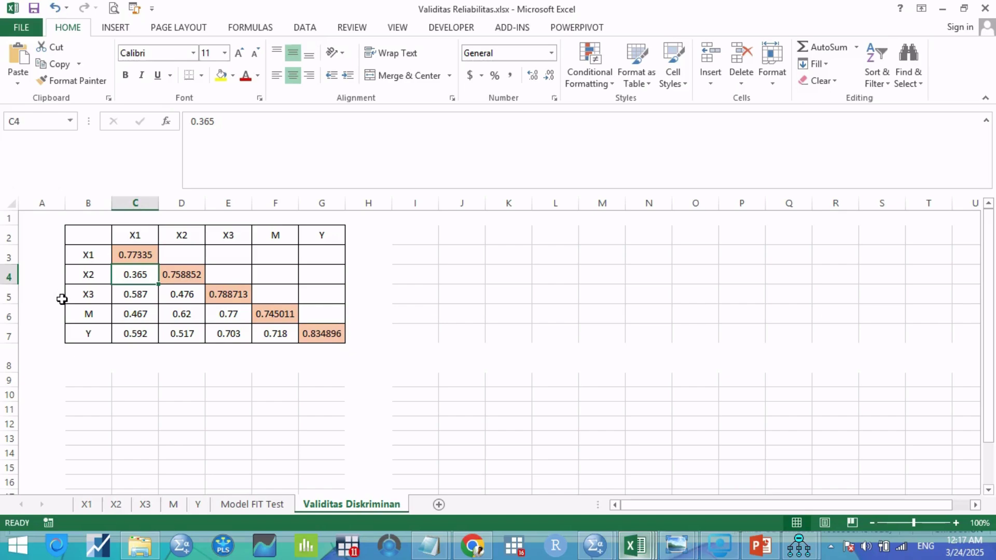
click(136, 236)
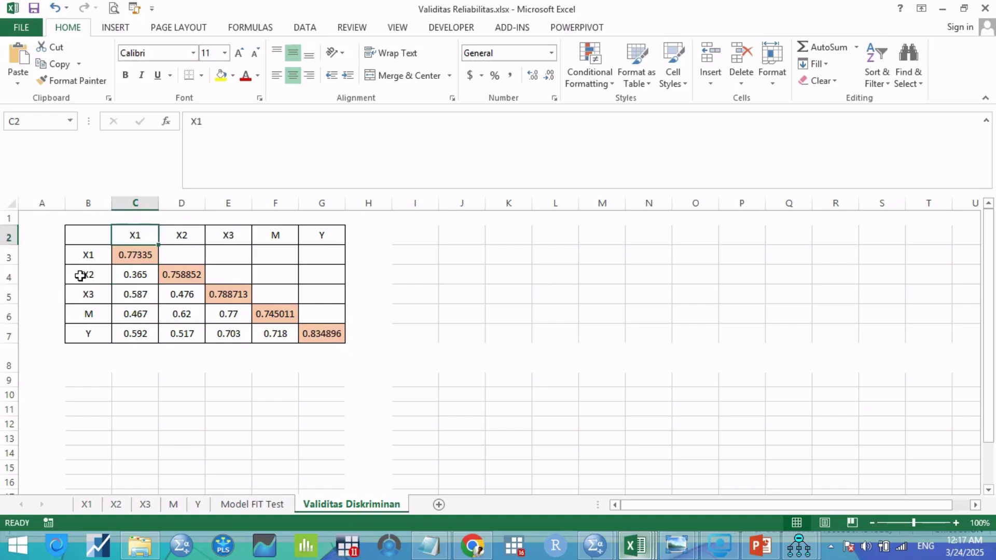
click(82, 275)
click(121, 274)
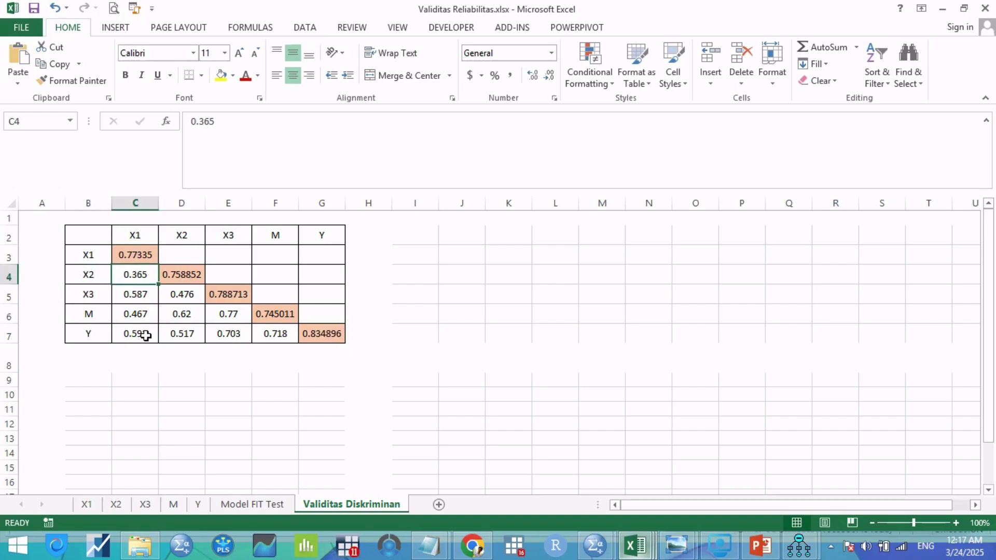
text(0.9)
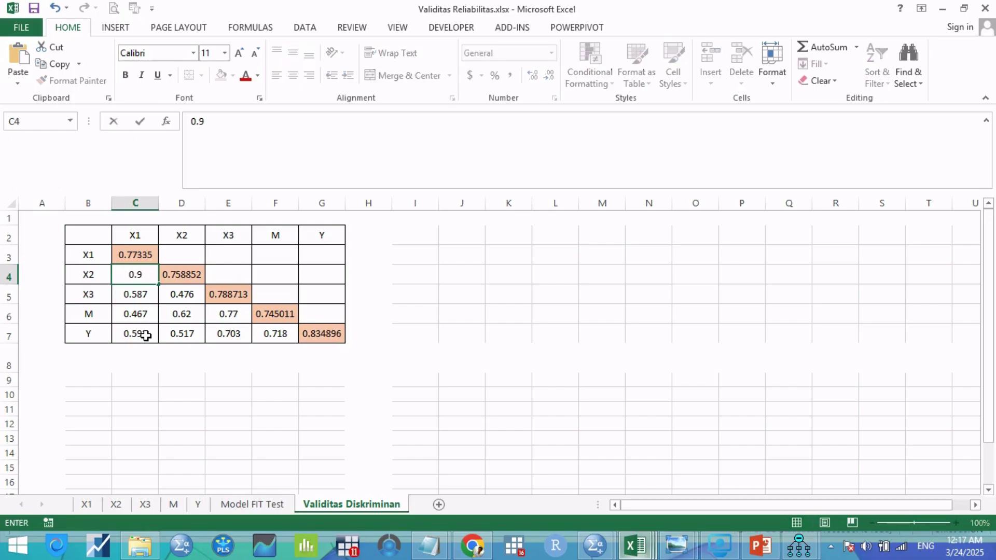
text(2)
key(Return)
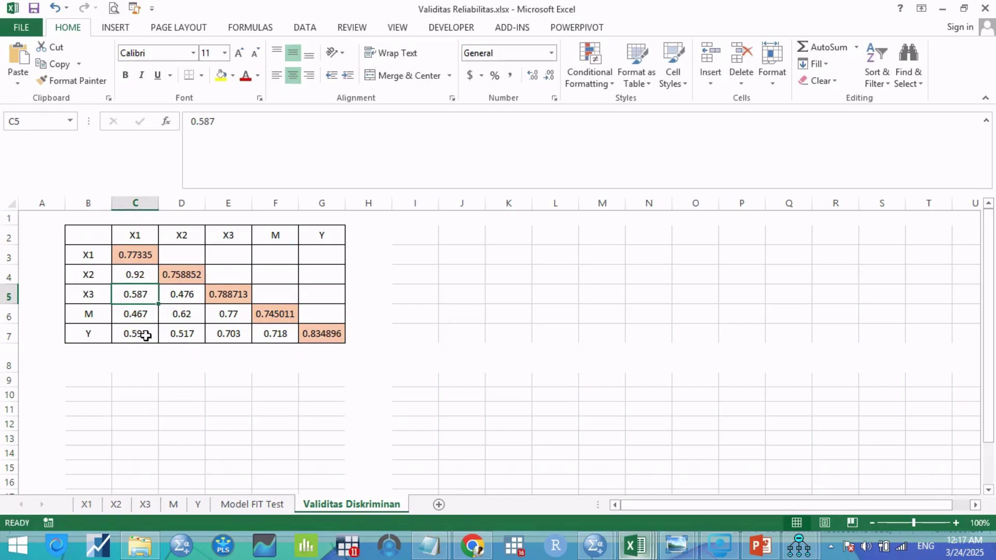
key(Up)
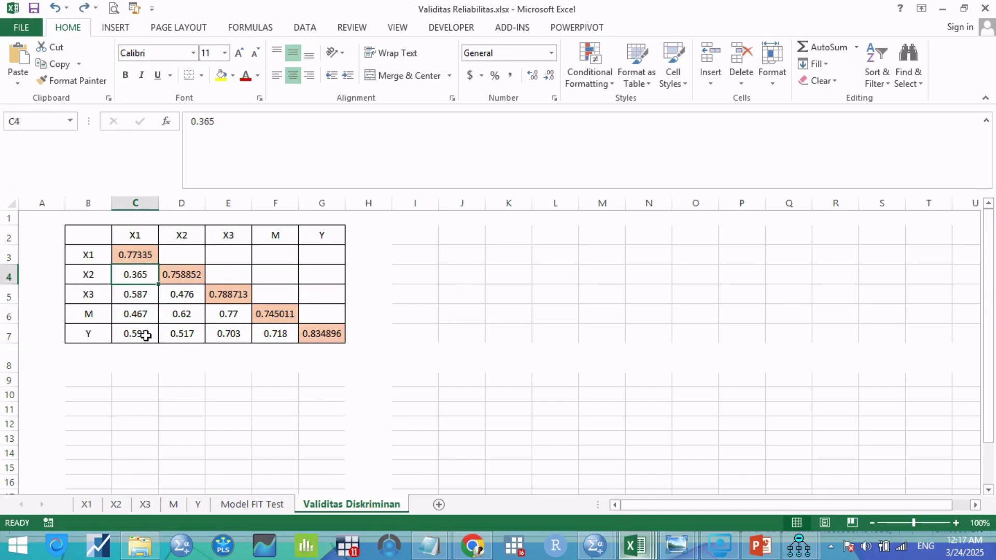
click(165, 398)
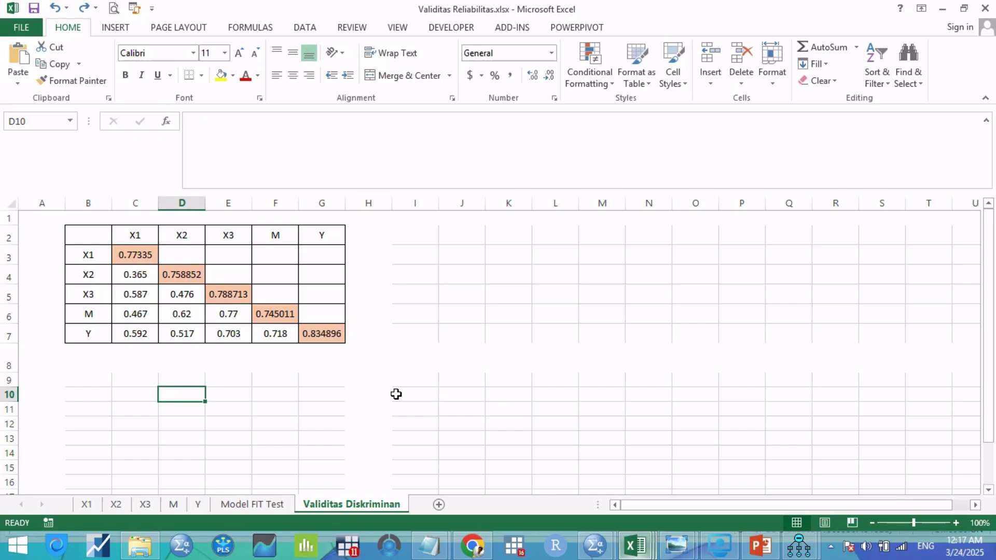
Switch to the Amos Output window and examine the correlations among indicators in the Implied (for all variables) Correlations table
mouse_move(812, 554)
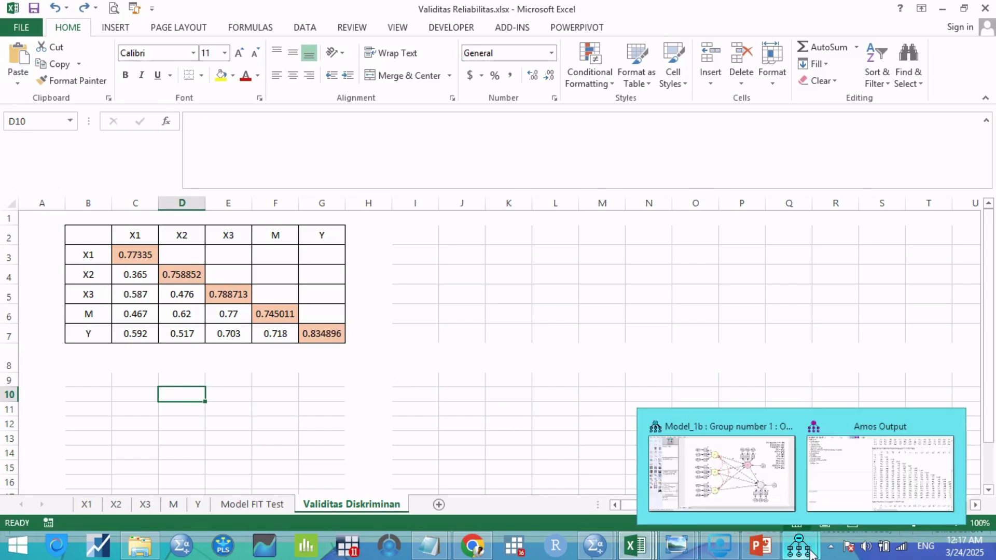
click(876, 456)
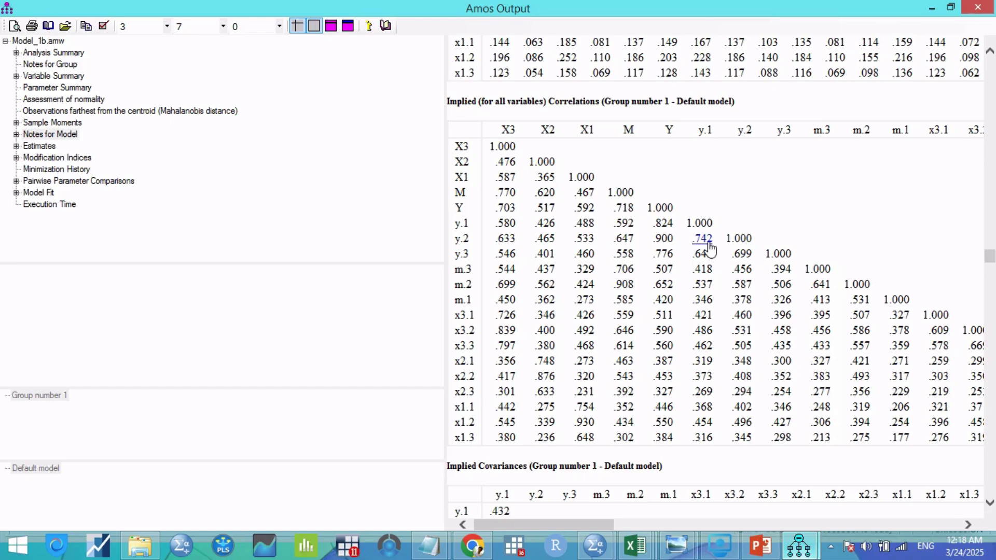
mouse_move(568, 524)
mouse_down()
mouse_move(660, 528)
mouse_move(553, 526)
mouse_up()
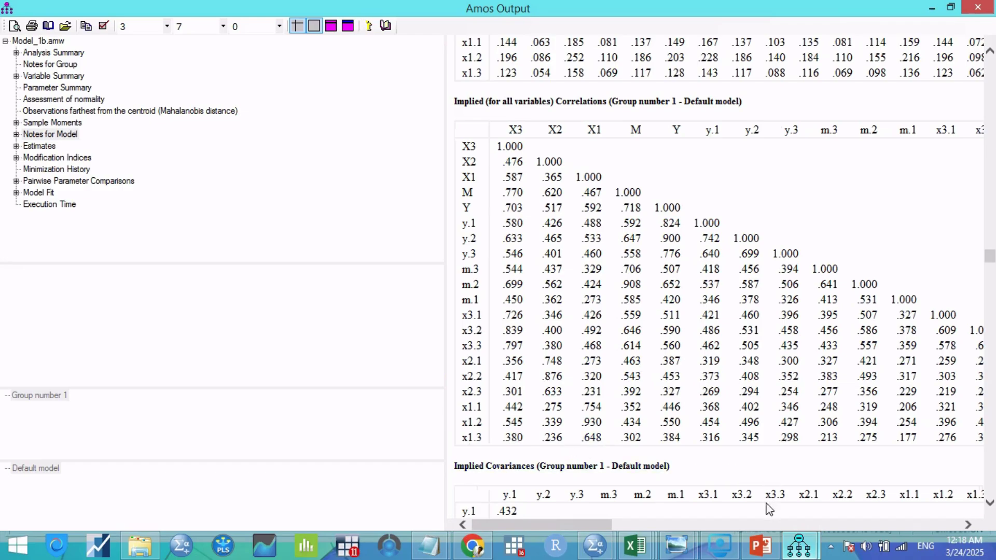
Switch to SEM AMOS.pptx in PowerPoint and append "– Variance negatif" to the HEYWOOD CASE bullet on the LANGKAH 2 slide
click(755, 551)
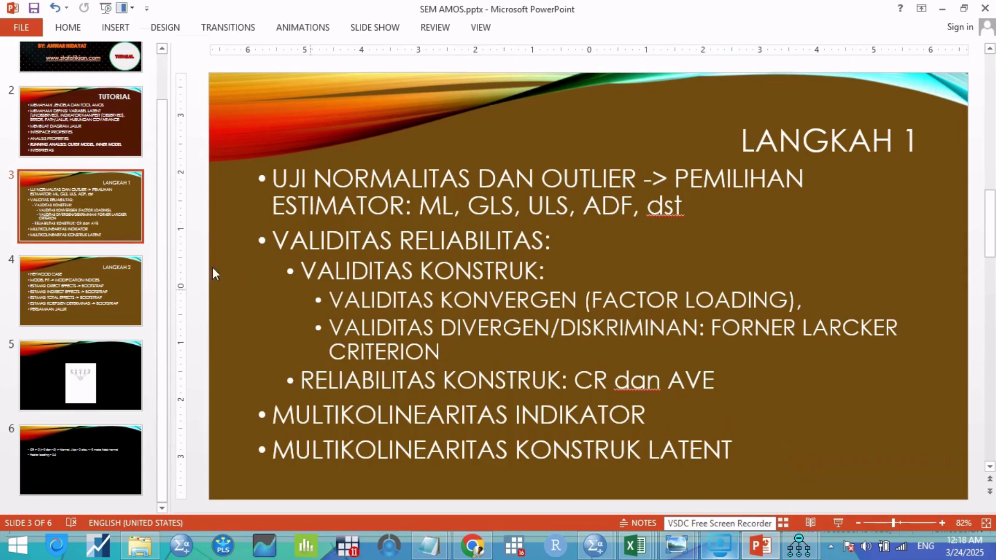
click(81, 294)
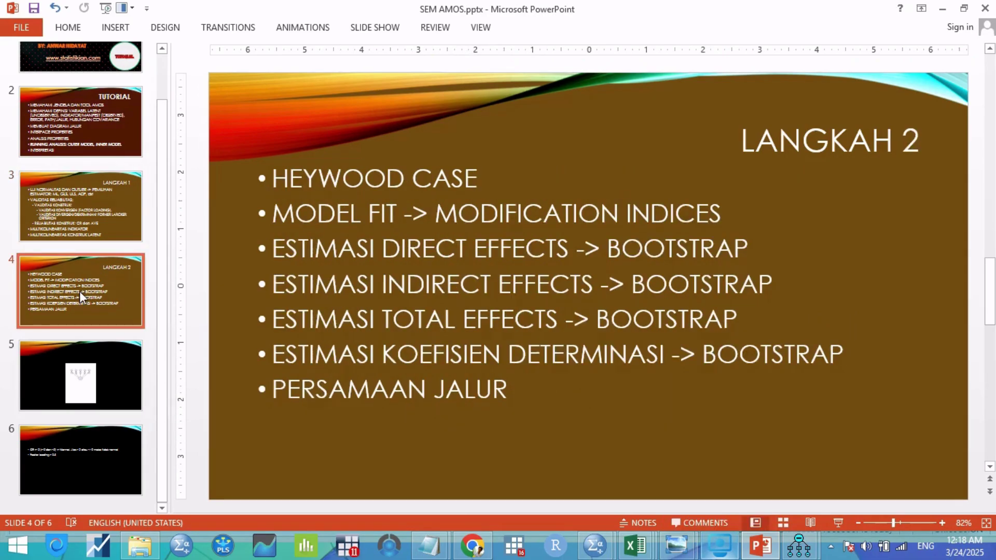
click(487, 178)
text(-)
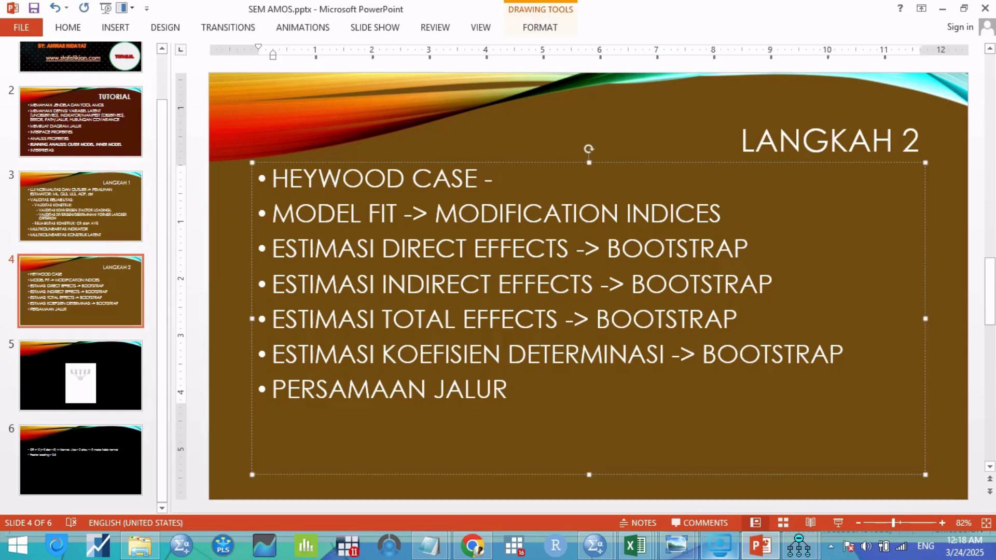
text( Varianc)
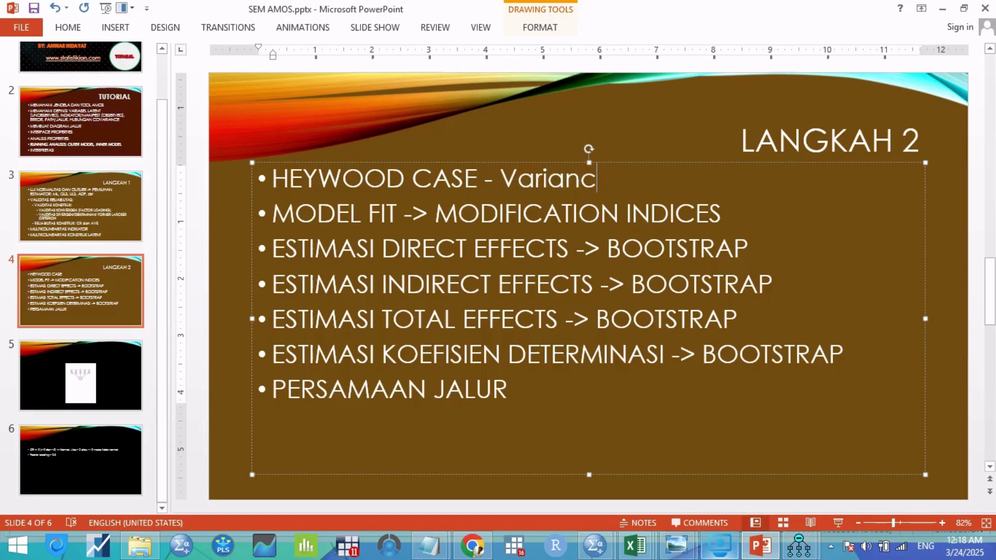
text(e ne)
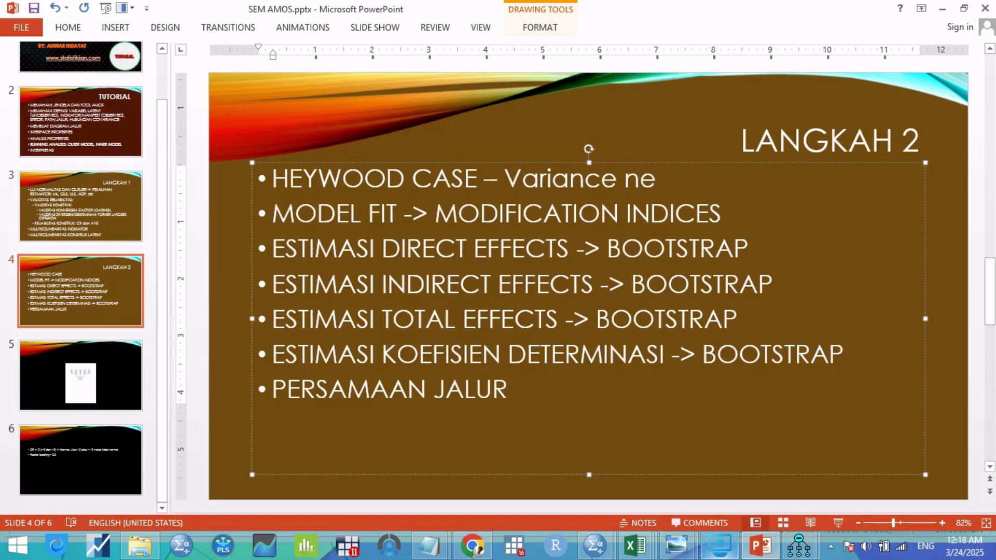
text(gatif)
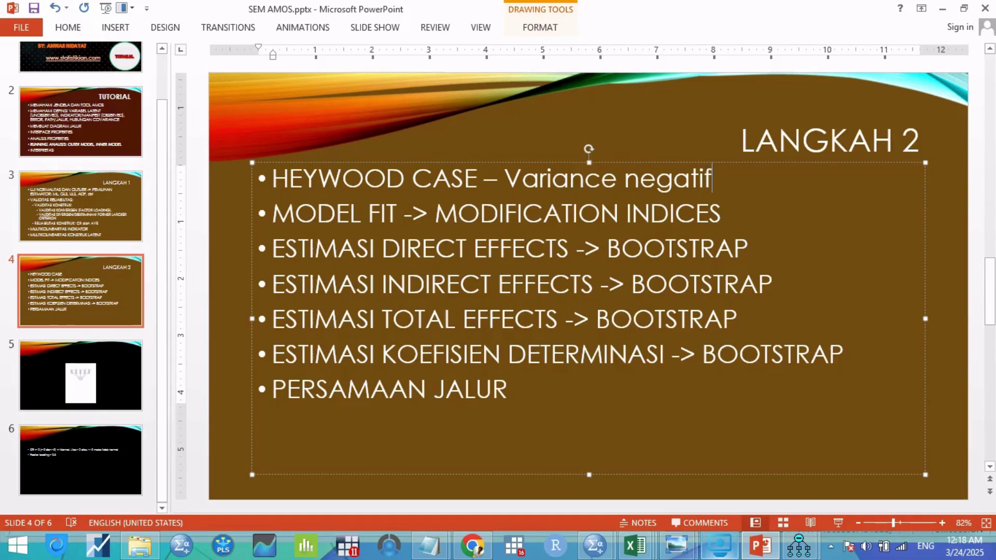